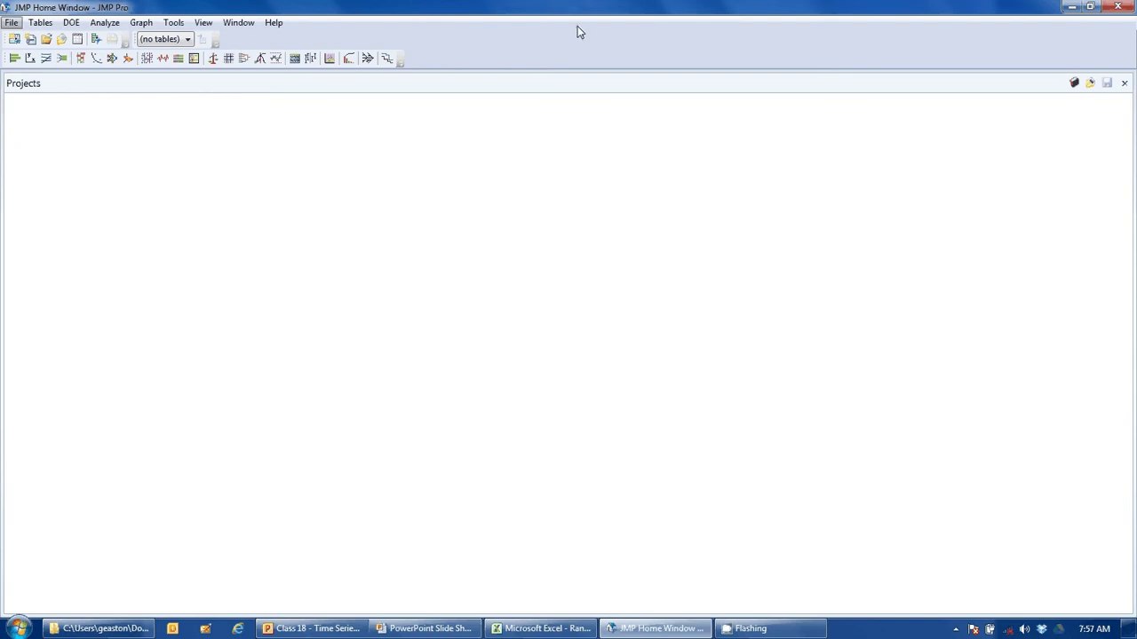
- Create a new empty data table, Untitled 2, and maximize its window
click(11, 23)
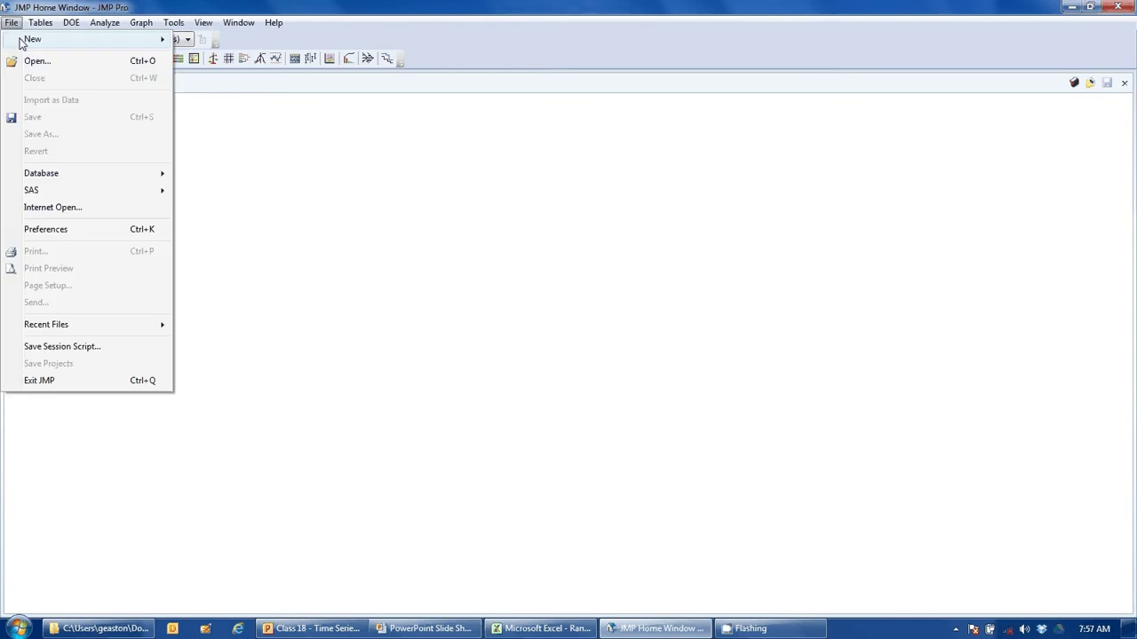
mouse_move(21, 40)
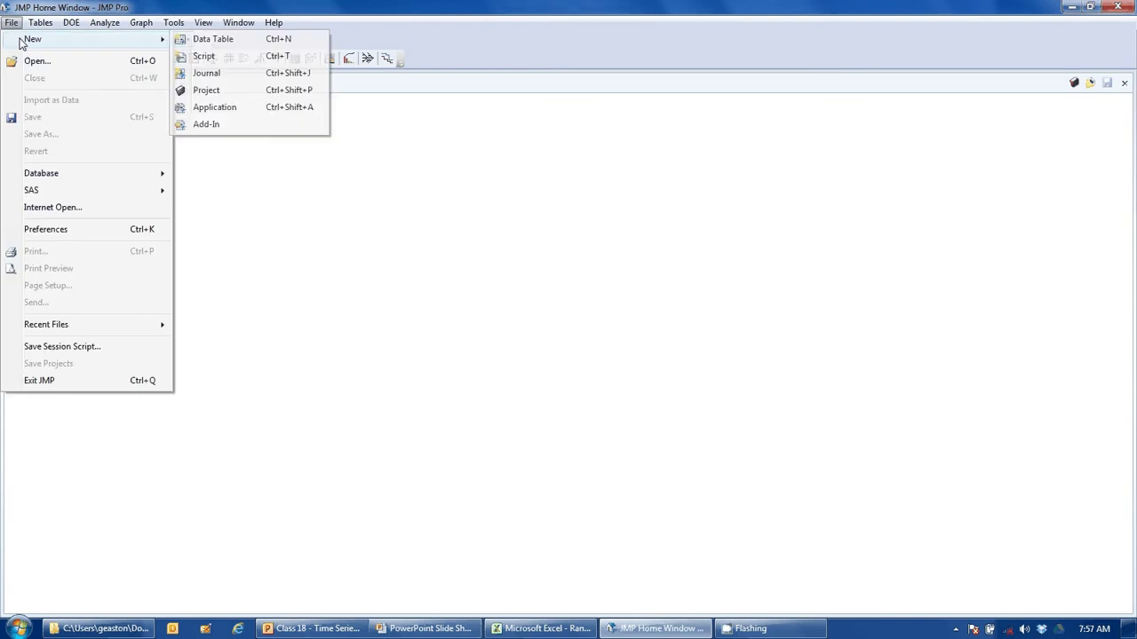
click(210, 40)
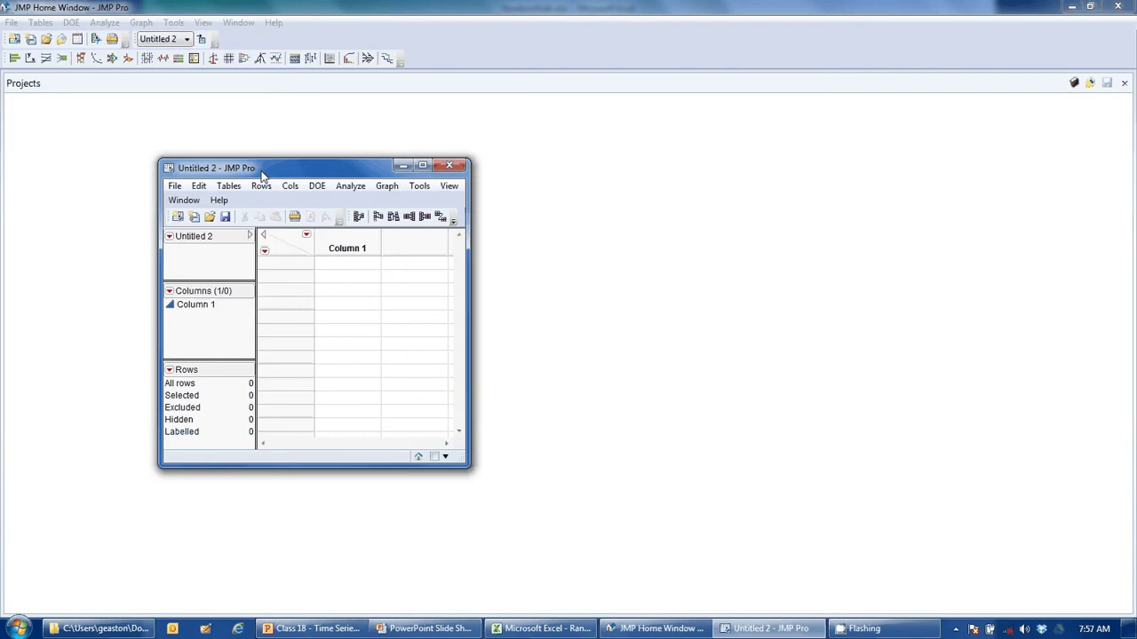
click(423, 166)
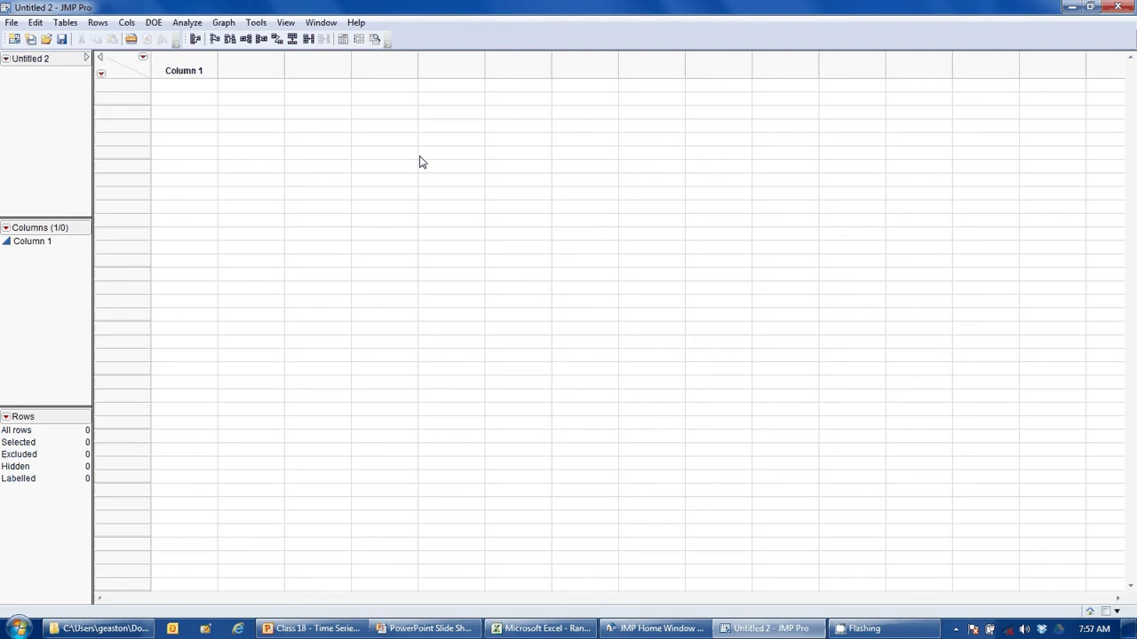
- Select and copy cells A2:E101 of the RandomWalk.xlsx workbook
click(566, 632)
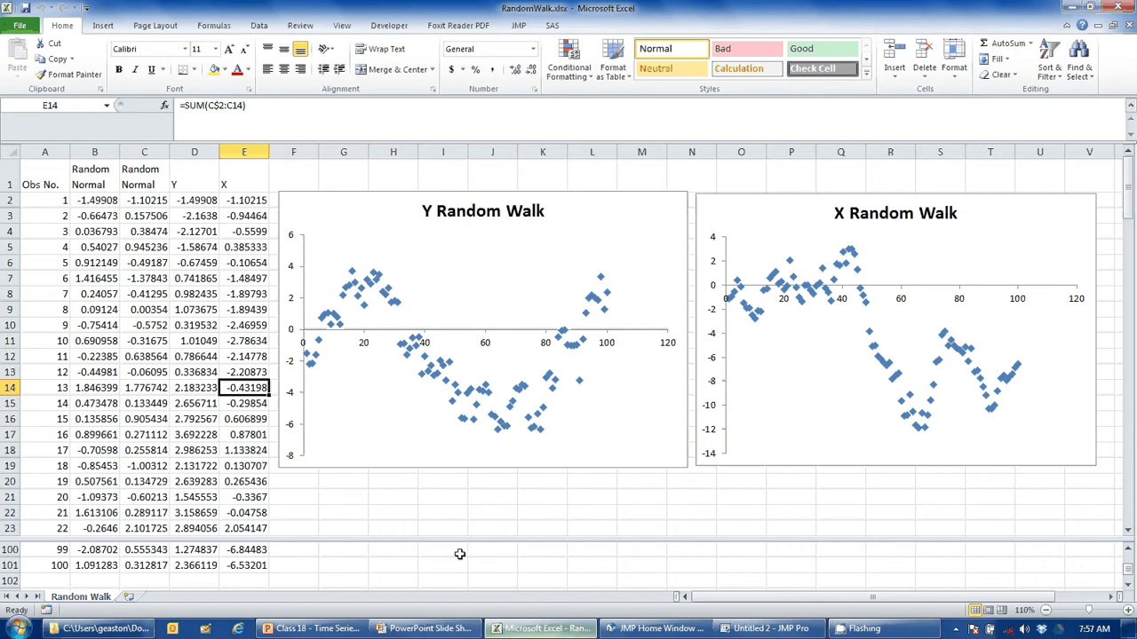
shift+click(61, 202)
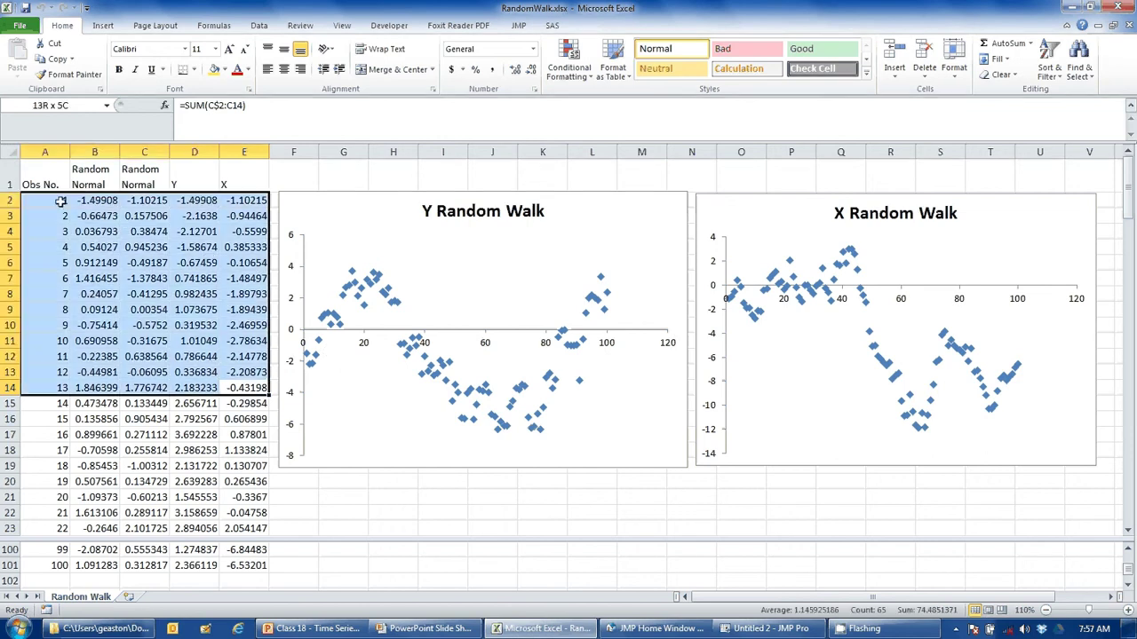
shift+click(256, 568)
click(258, 568)
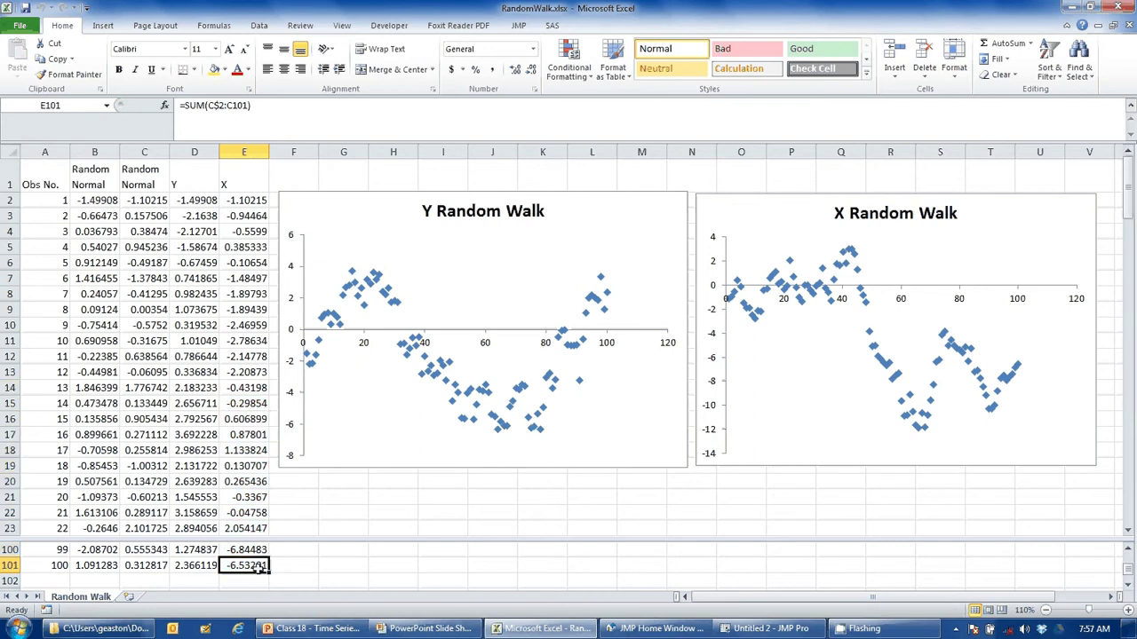
shift+click(64, 199)
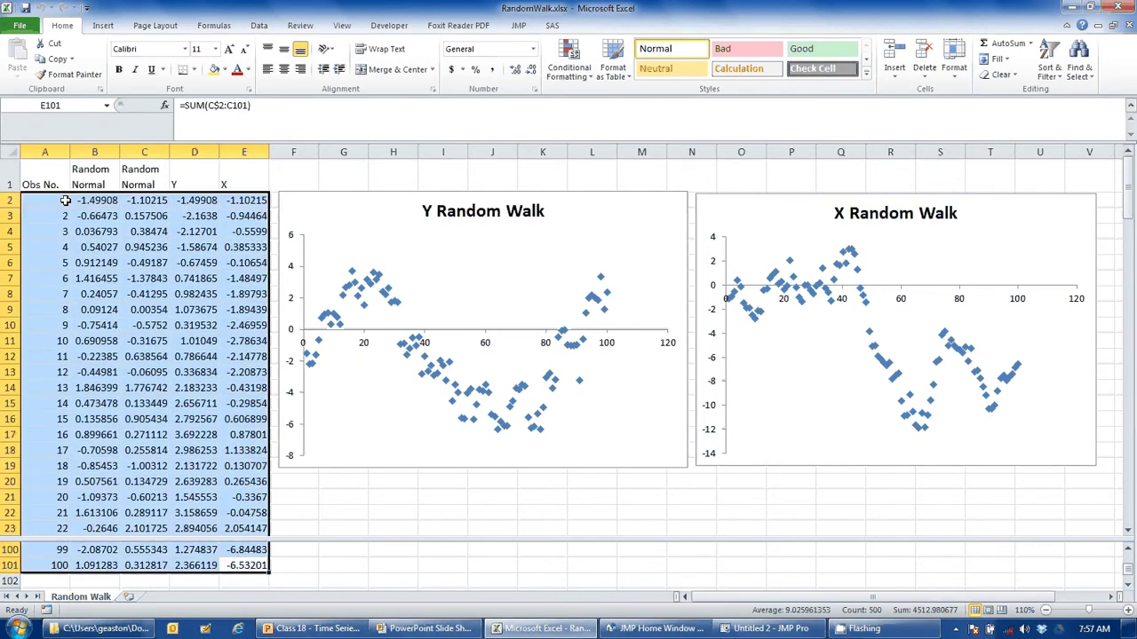
key(ctrl+c)
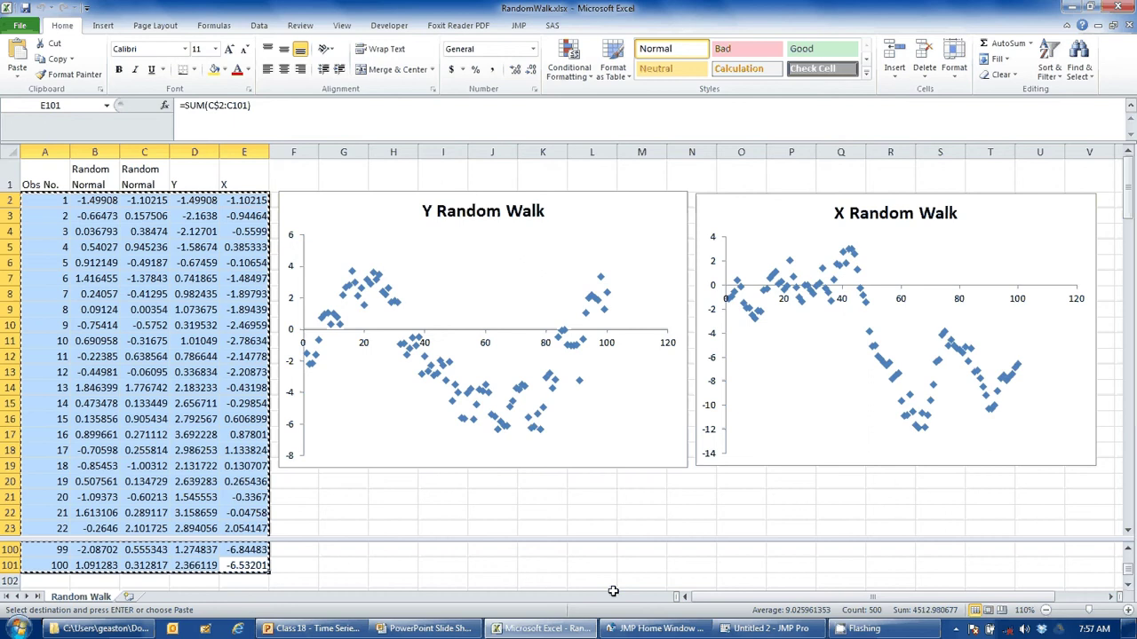
- Paste the copied random-walk rows into the first cell of Column 1 in Untitled 2
click(785, 631)
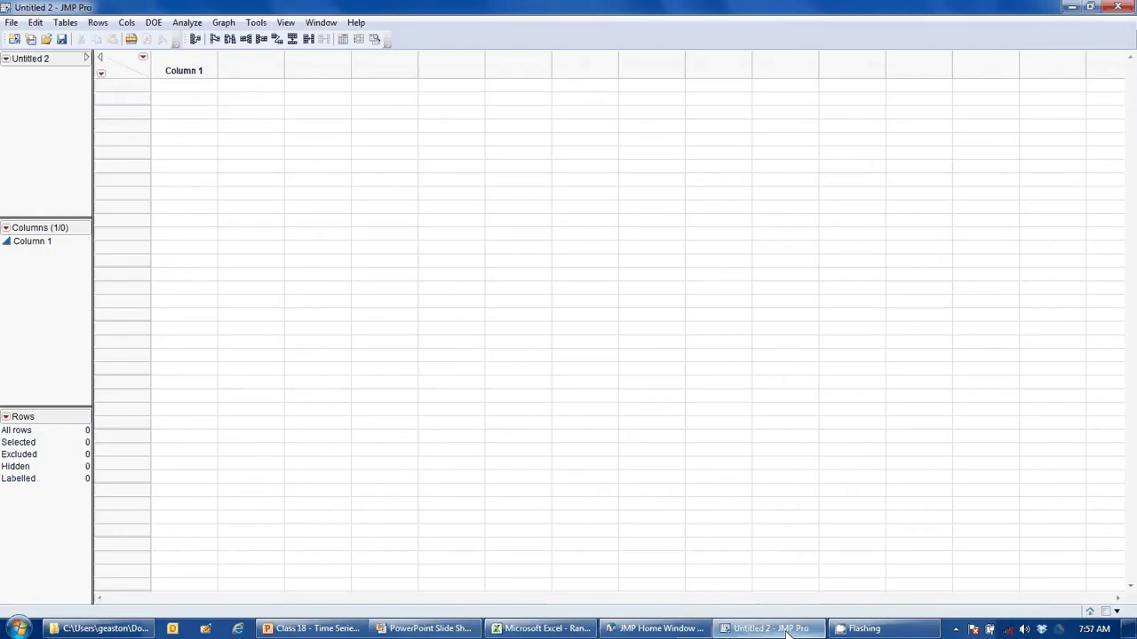
click(201, 86)
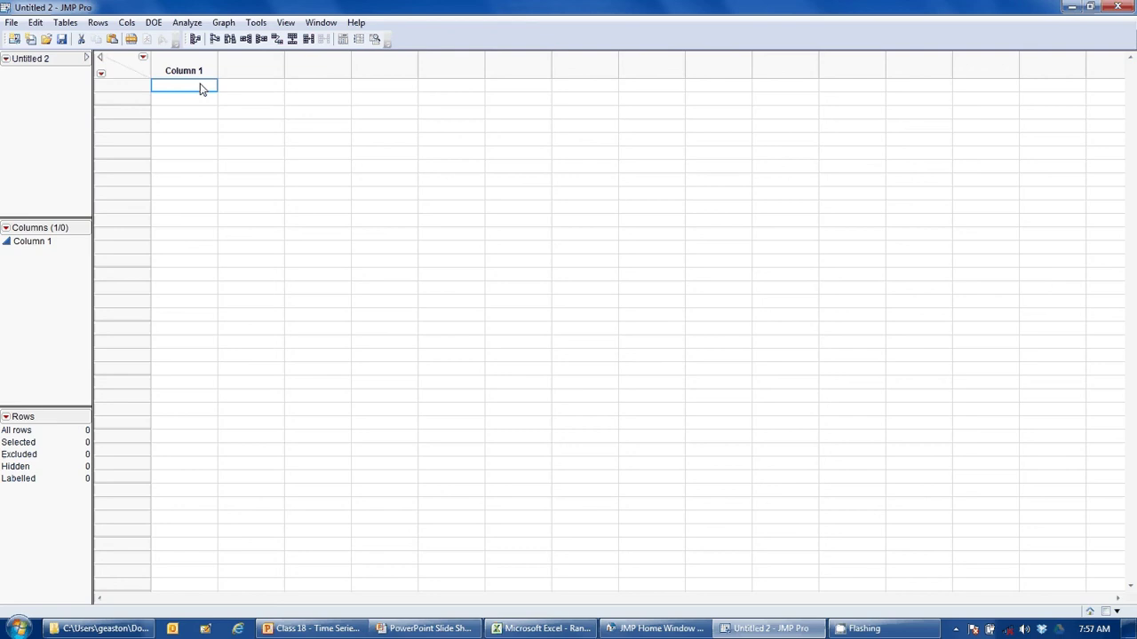
key(ctrl+v)
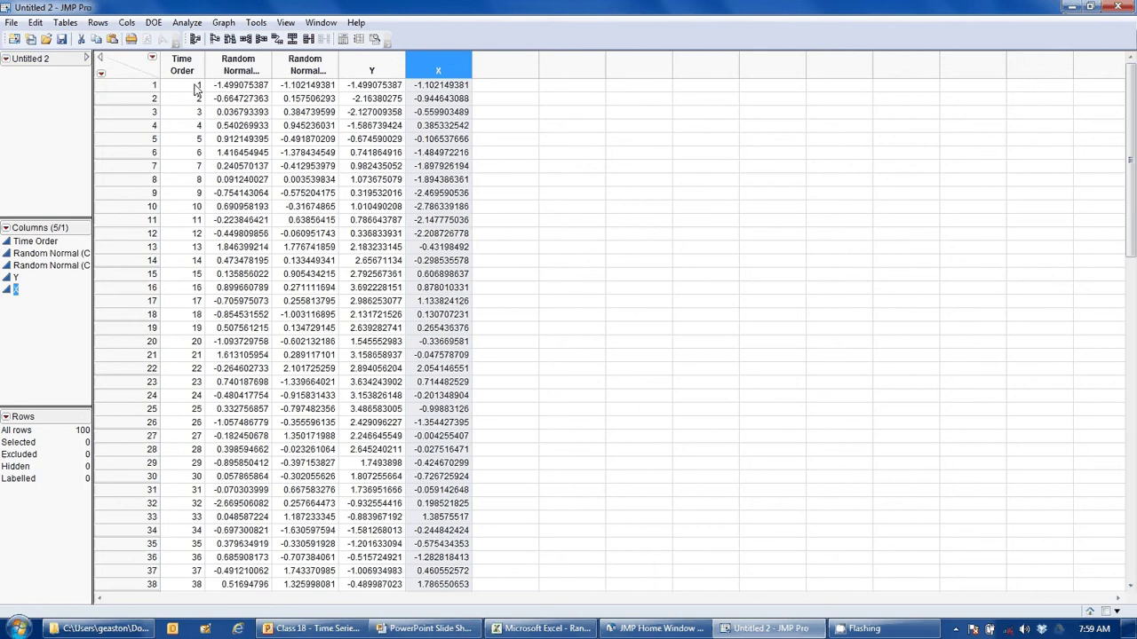
- Run Fit Y by X with Column B, Column C, Y and X as responses and Time Order as factor
click(188, 23)
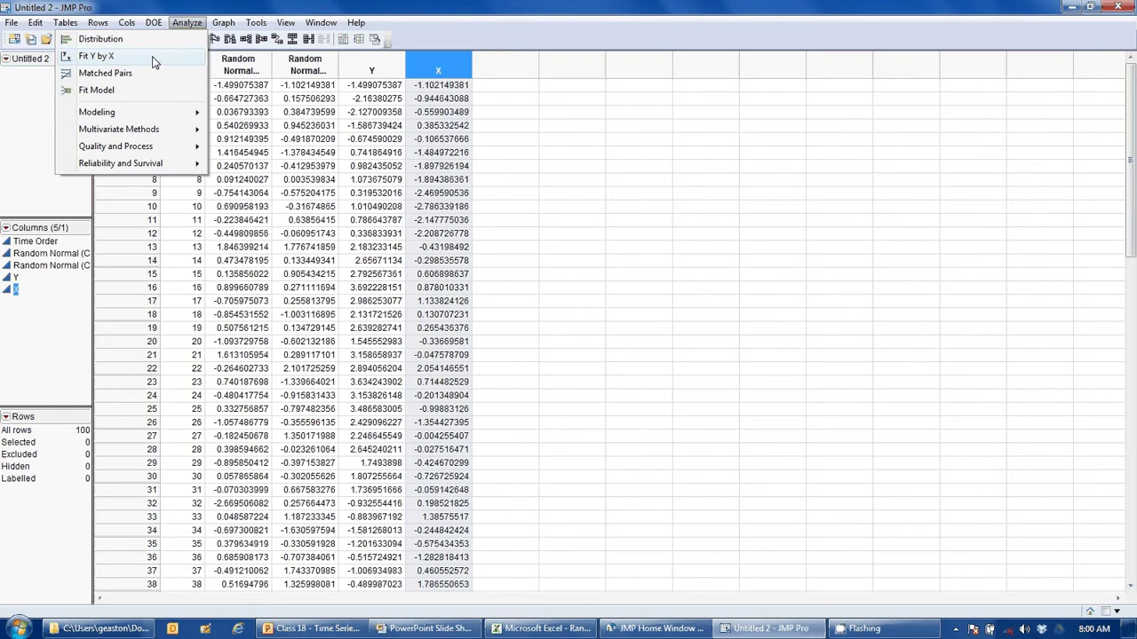
click(98, 56)
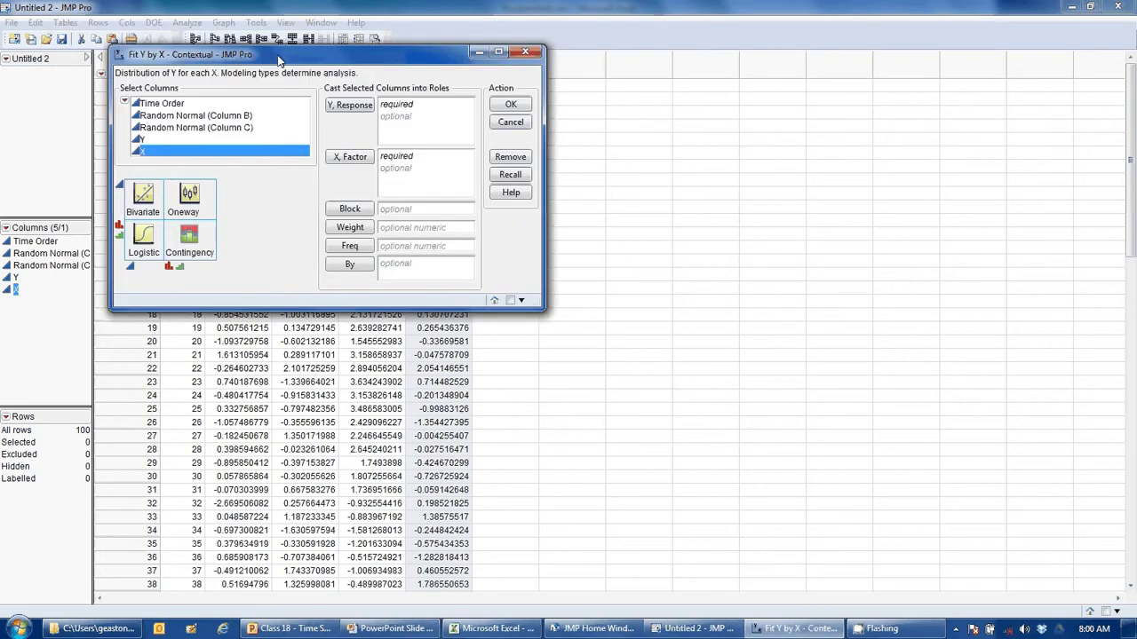
drag(278, 59, 661, 160)
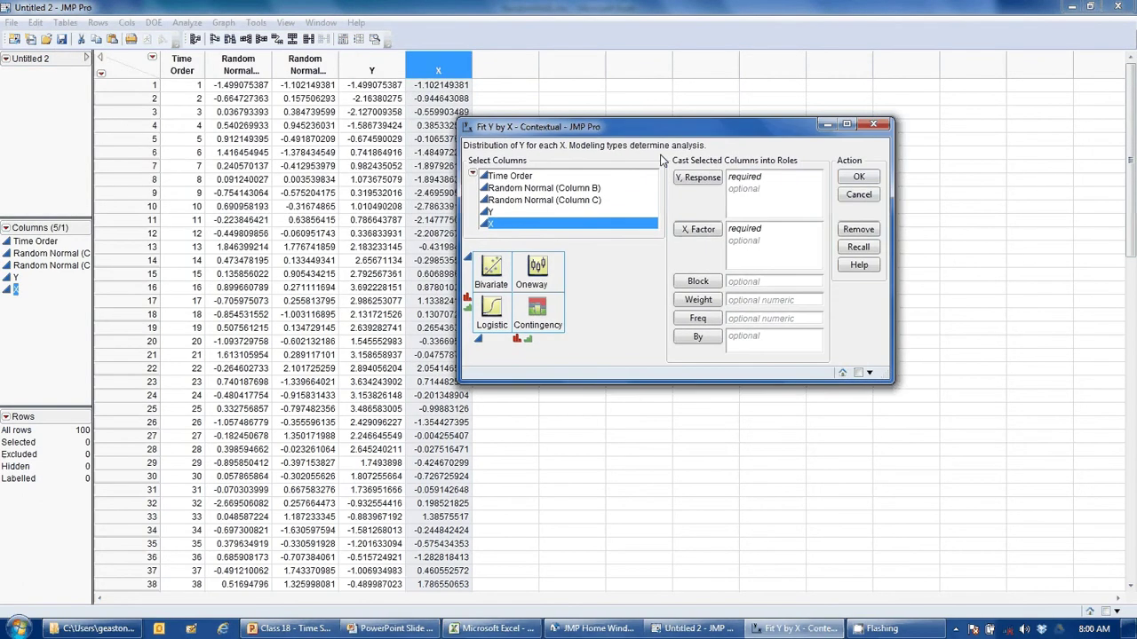
click(523, 191)
shift+click(525, 223)
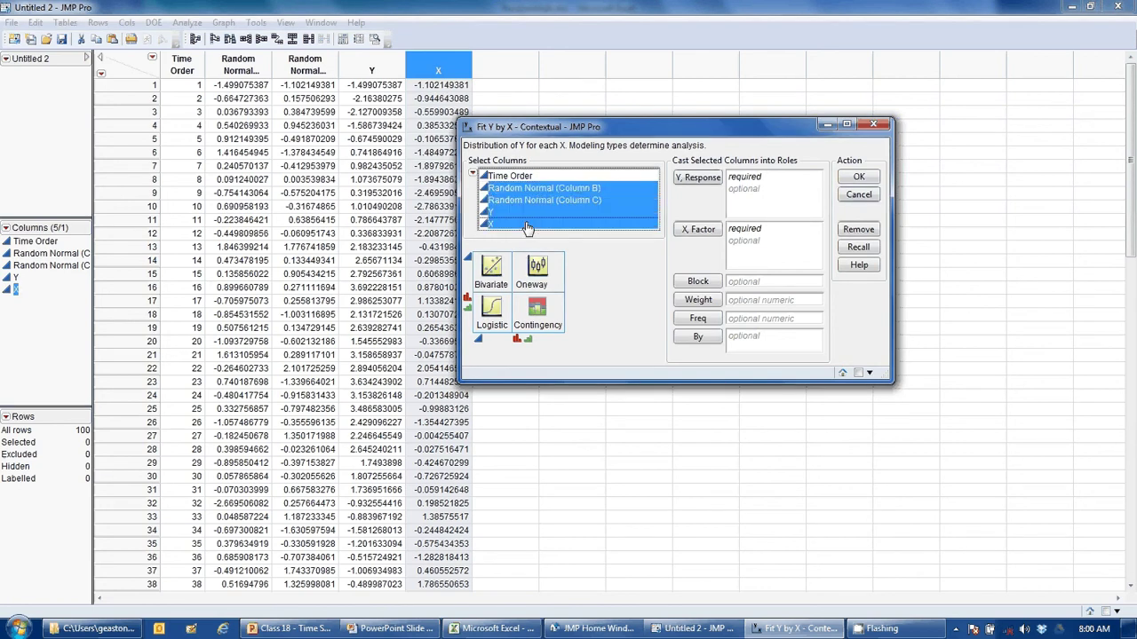
click(701, 179)
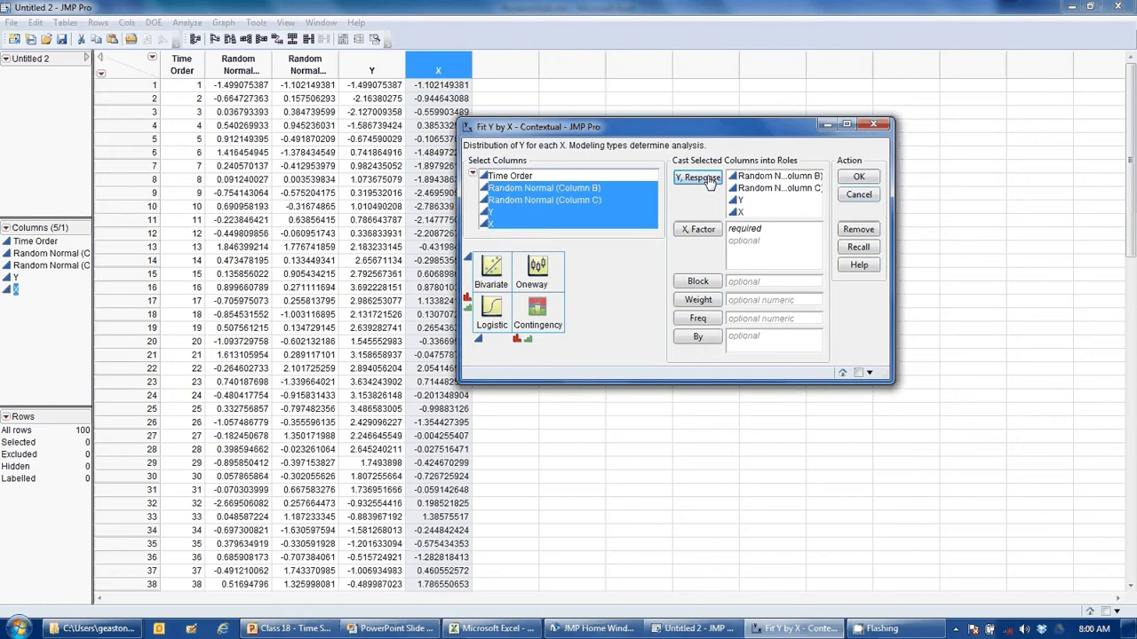
click(527, 178)
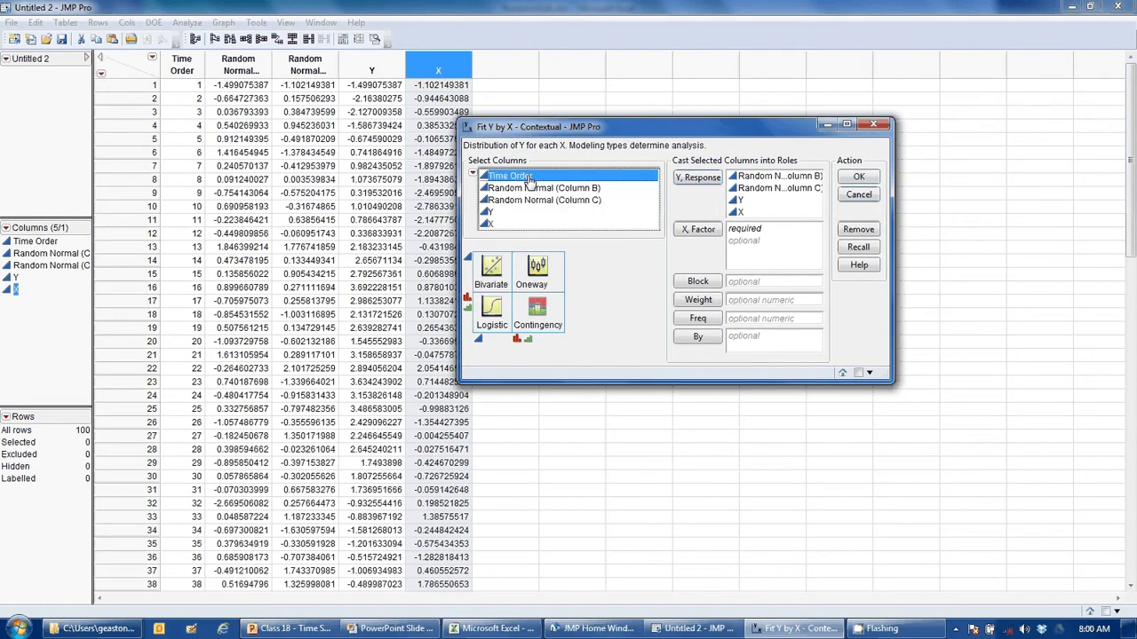
click(698, 231)
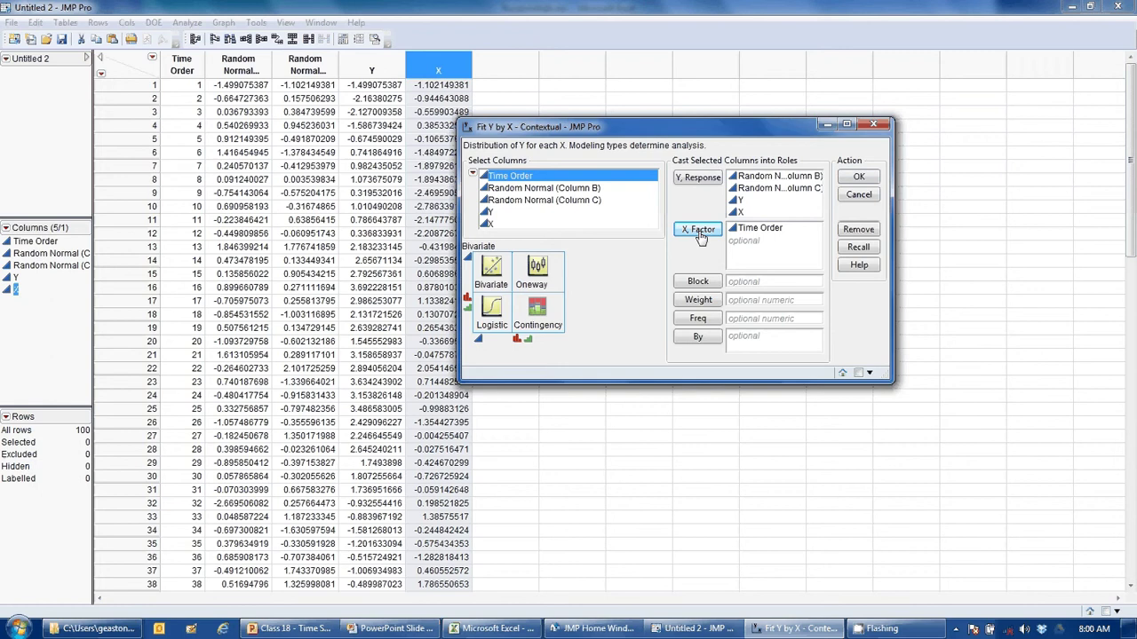
click(859, 181)
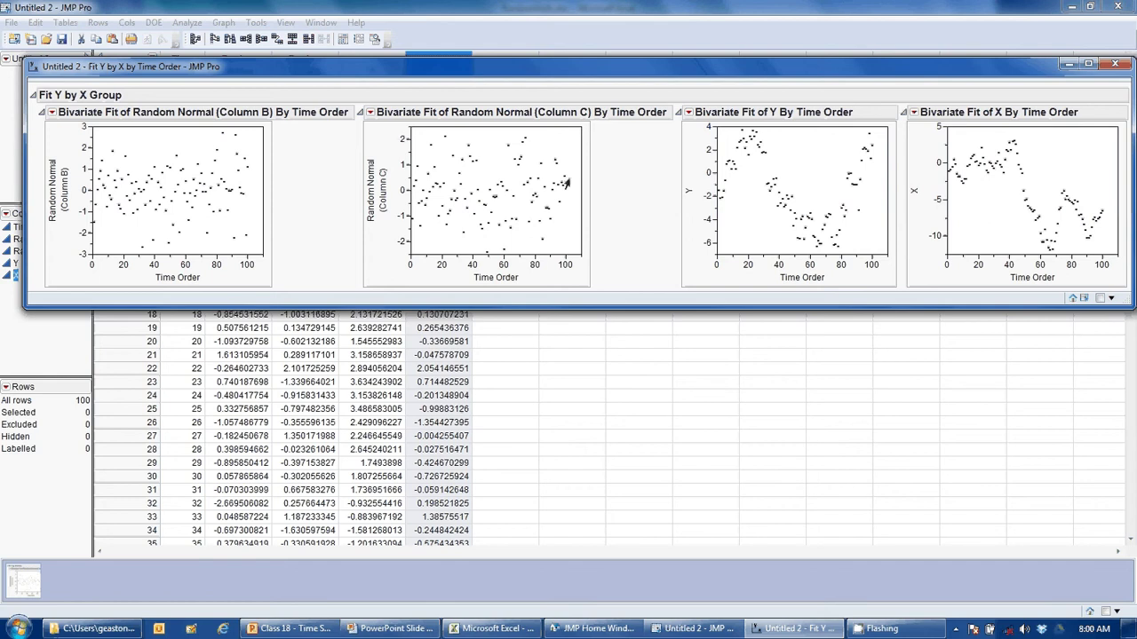
- Uncheck Horizontal on the Fit Y by X Group to stack the four plots vertically, then review them
right_click(250, 94)
click(189, 131)
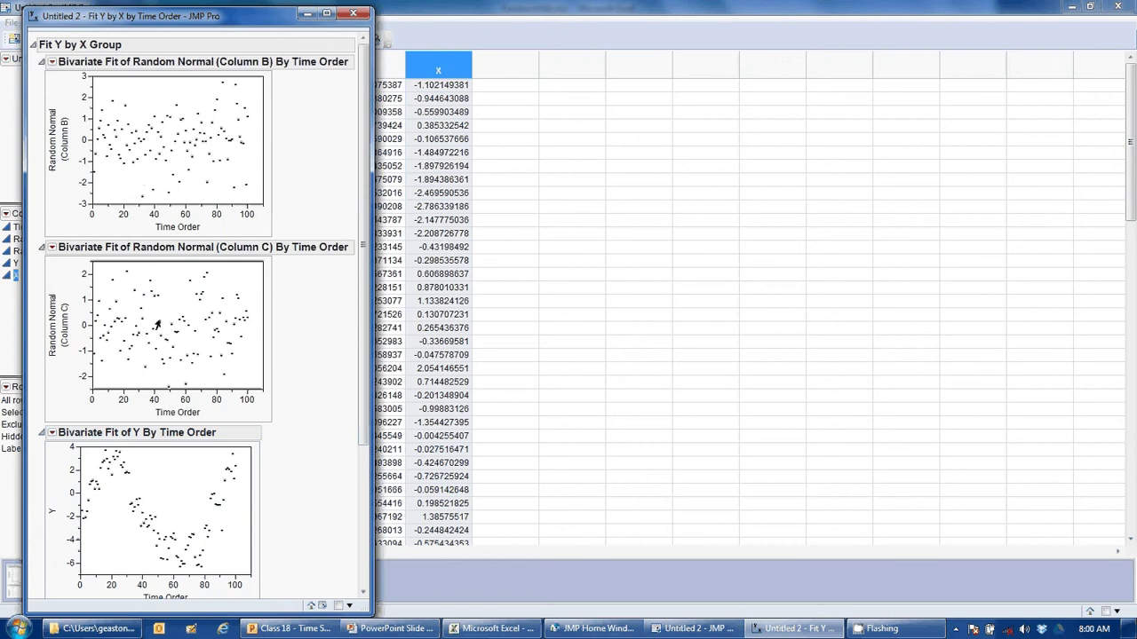
drag(362, 324, 371, 474)
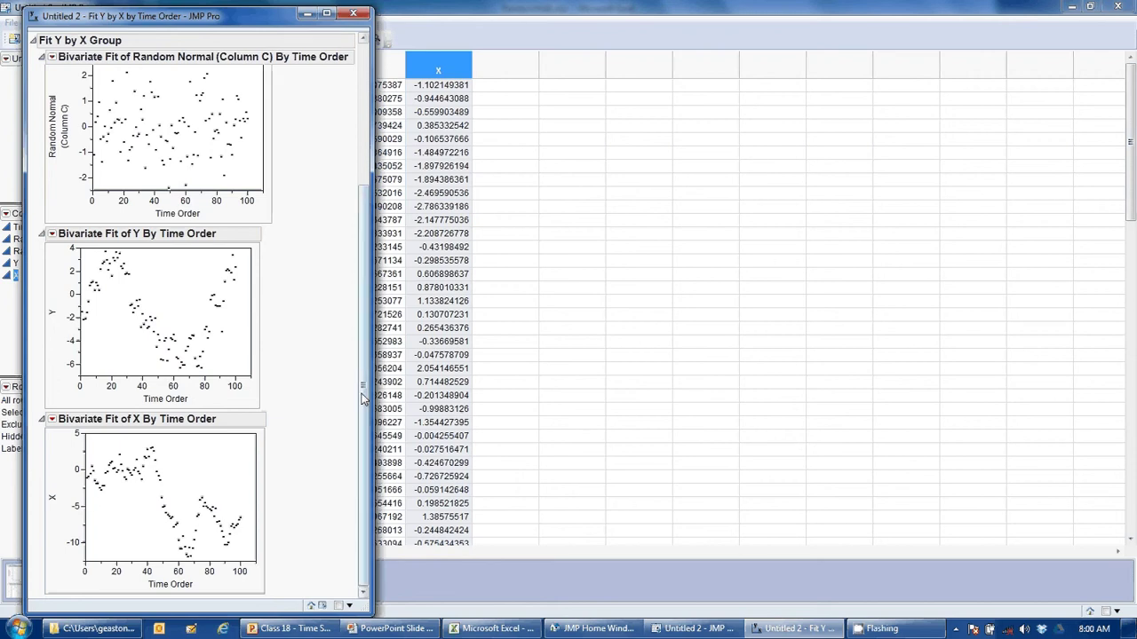
scroll(362, 399, up, 4)
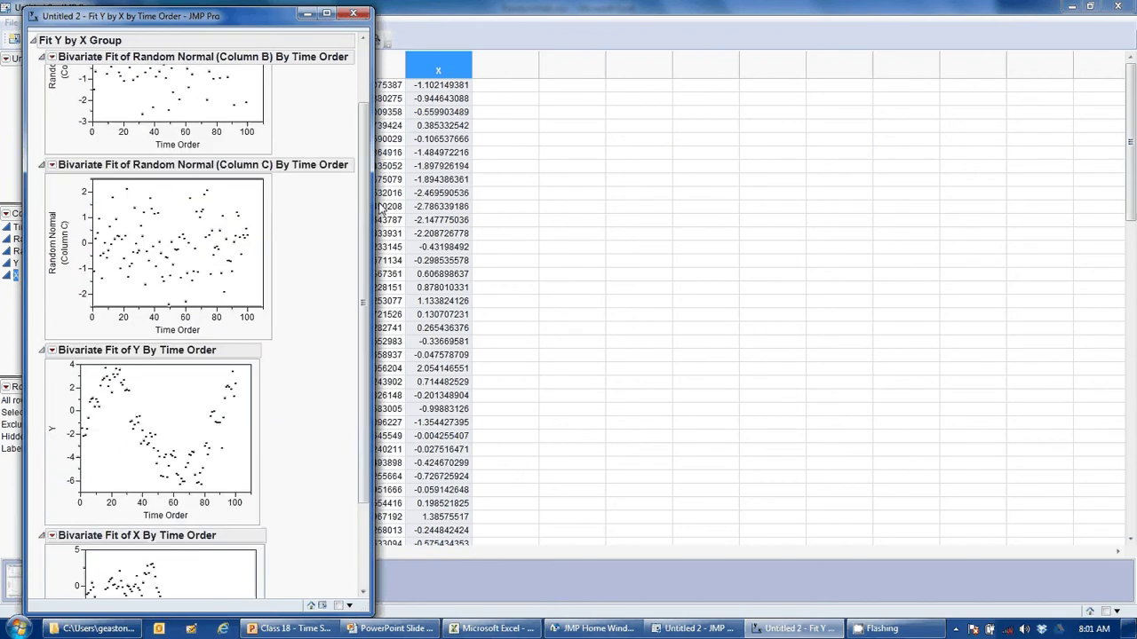
- Minimize the time-order report and run Fit Y by X: Random Normal Column B on Column C
click(308, 16)
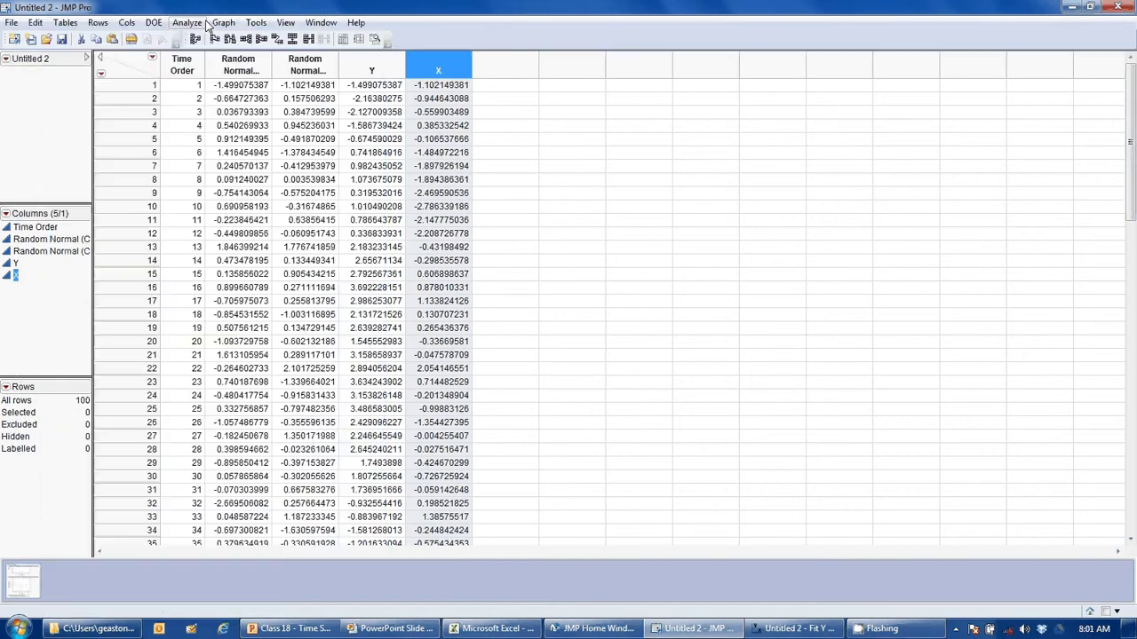
click(188, 23)
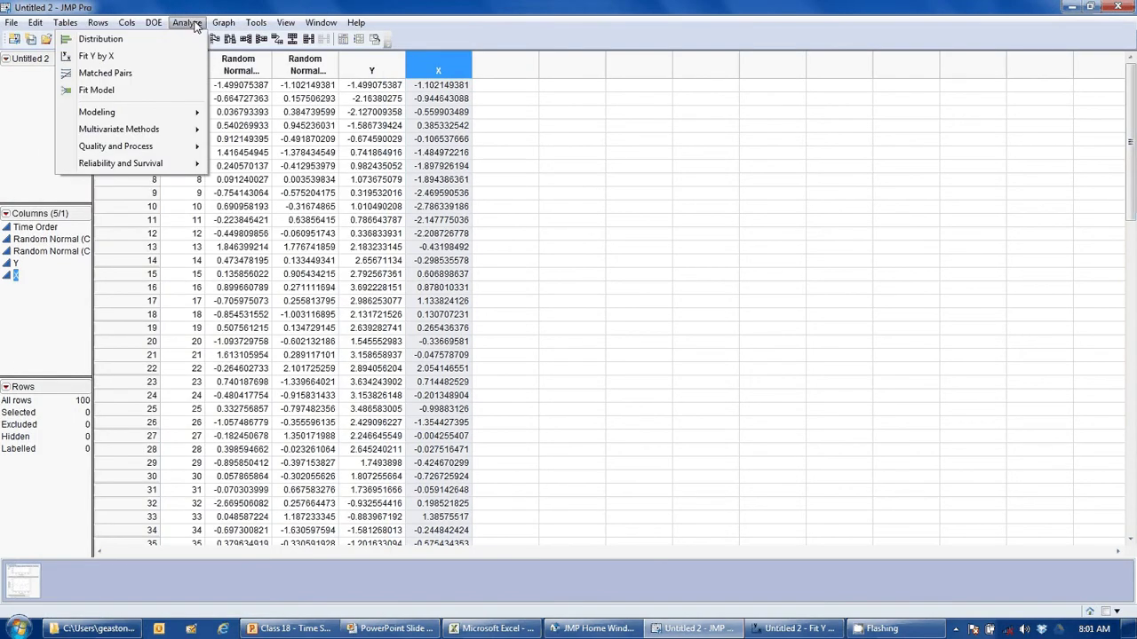
click(124, 57)
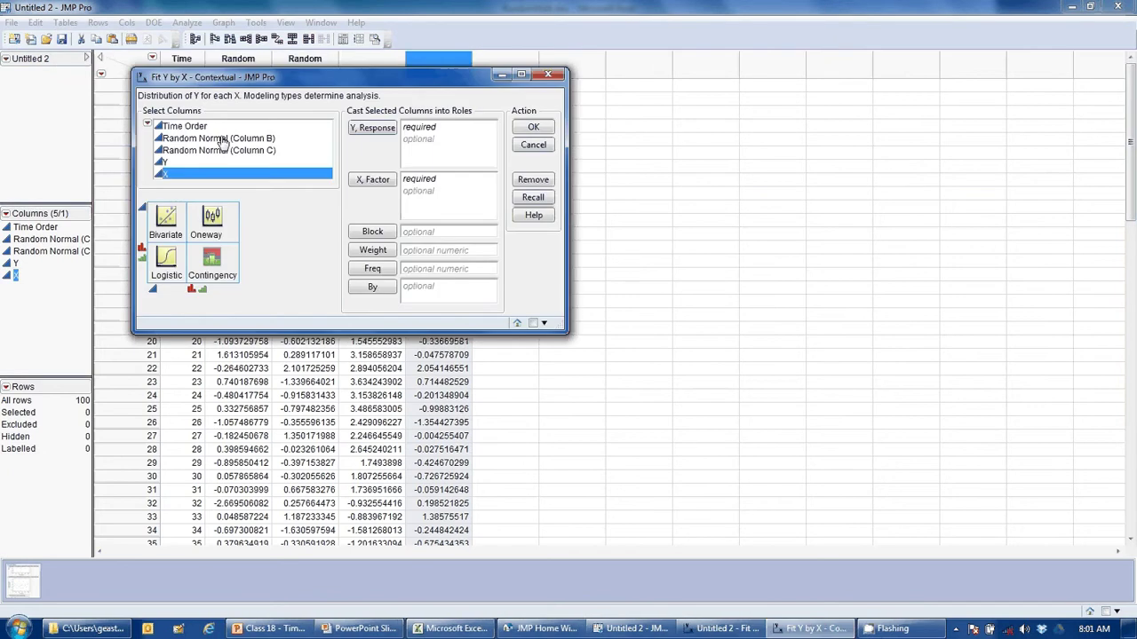
click(218, 139)
click(358, 131)
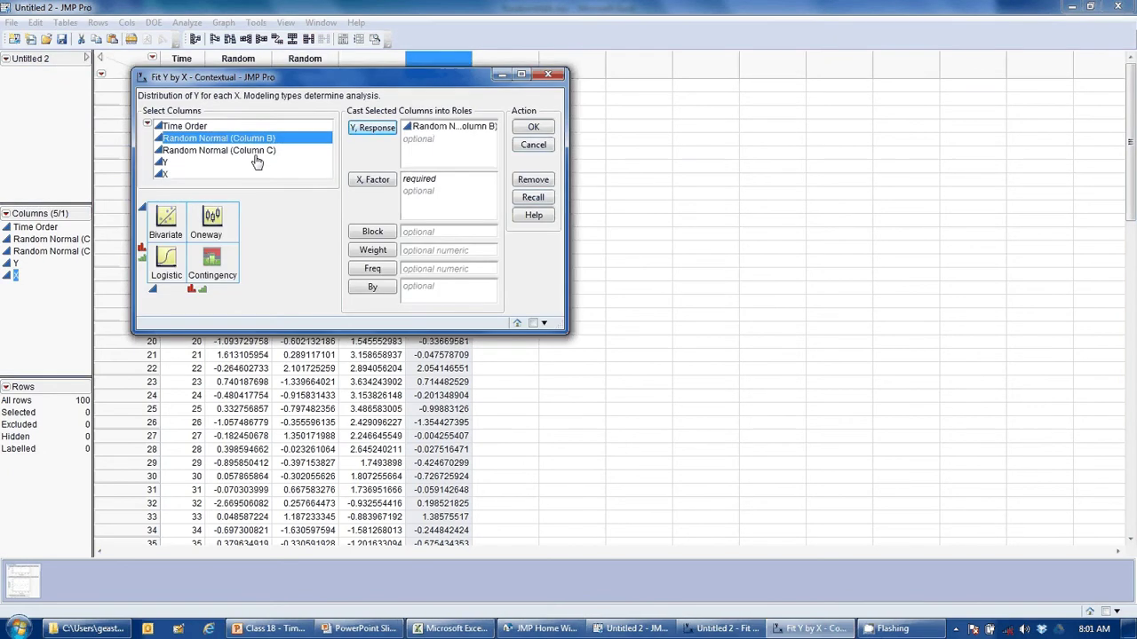
click(266, 150)
click(363, 182)
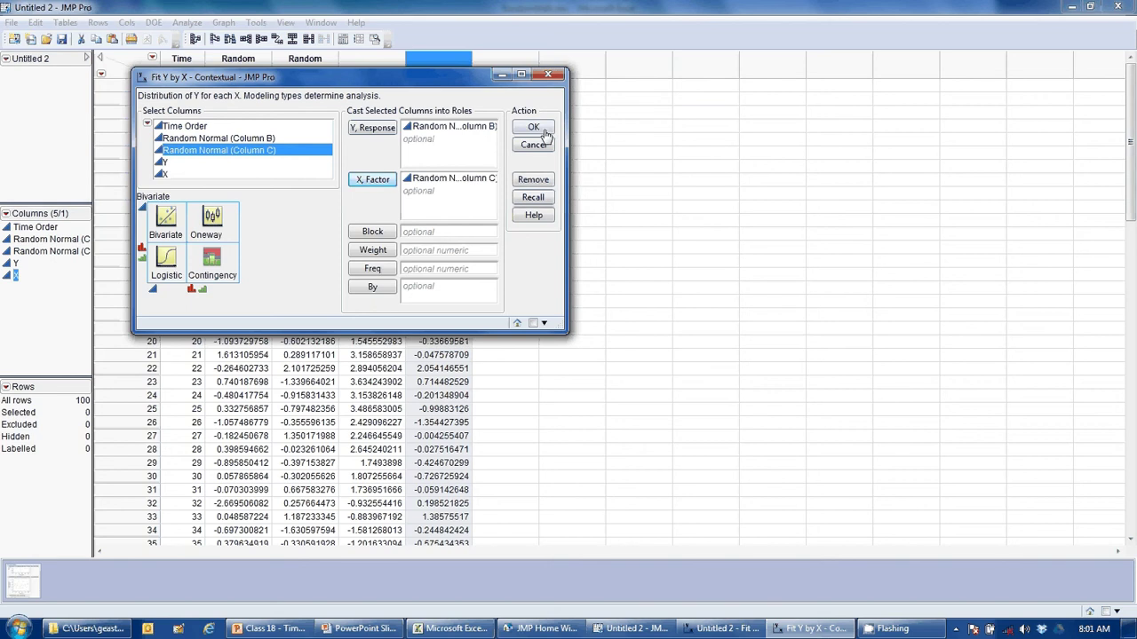
click(533, 127)
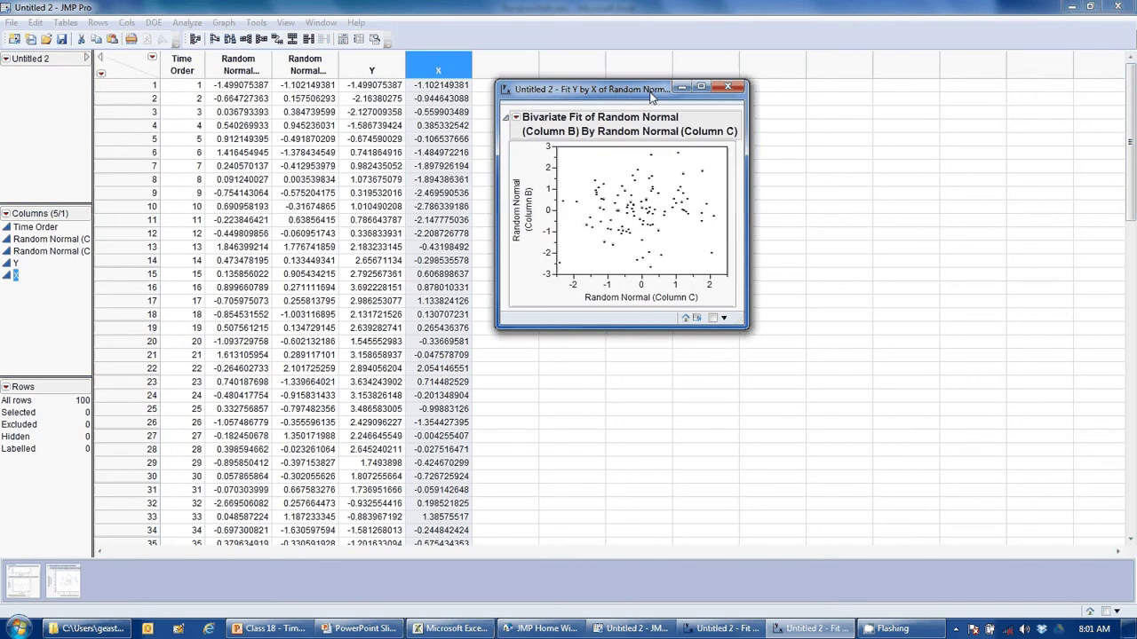
- Move the scatterplot report left and enlarge both its window and the graph
drag(651, 96, 351, 99)
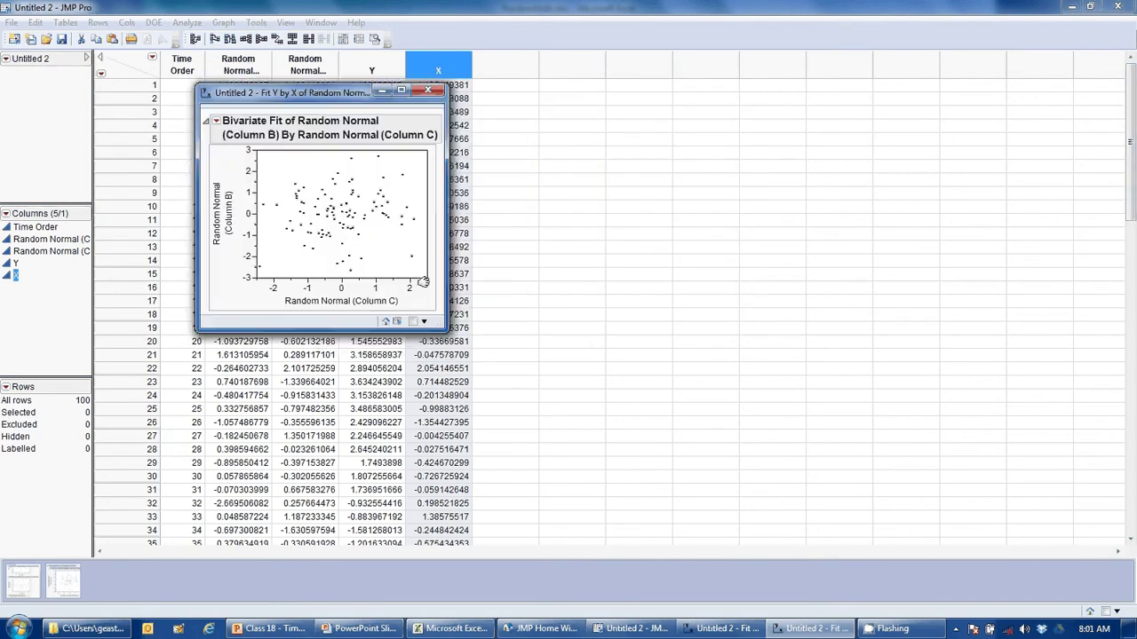
drag(444, 328, 651, 508)
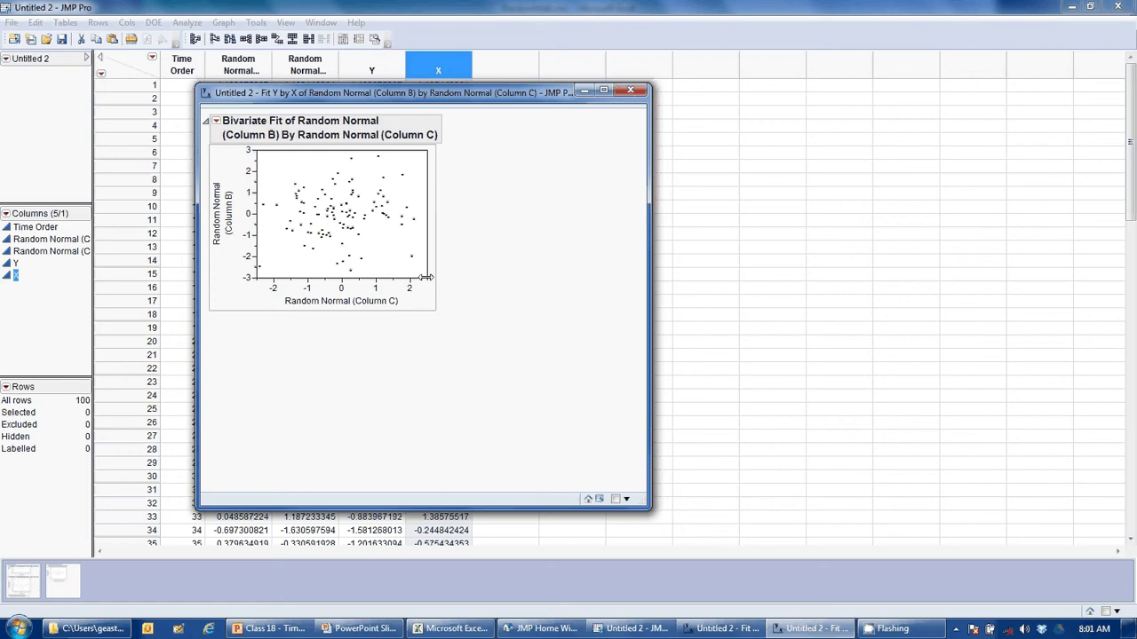
drag(426, 279, 524, 430)
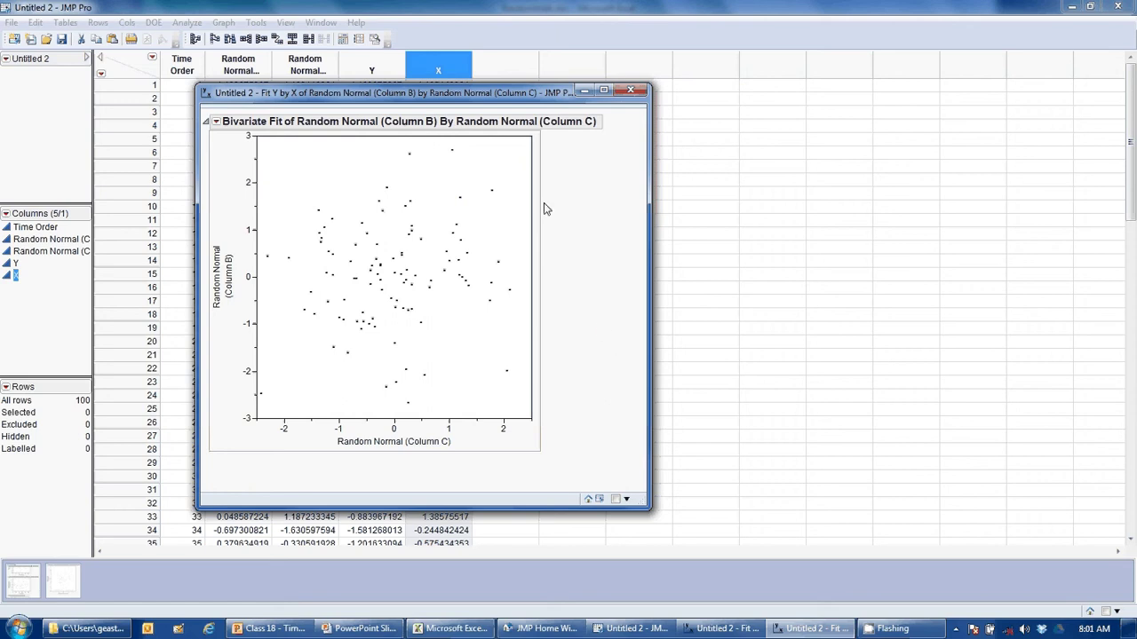
- Run Fit Model with Y as response, X as the only effect, and Minimal Report emphasis
click(489, 31)
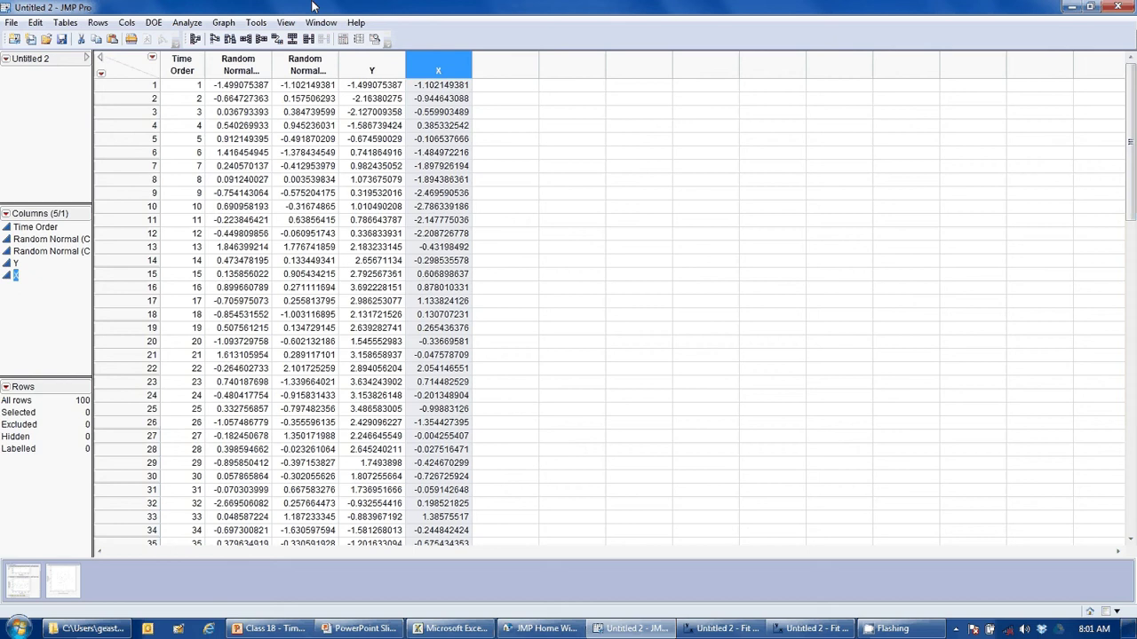
click(183, 24)
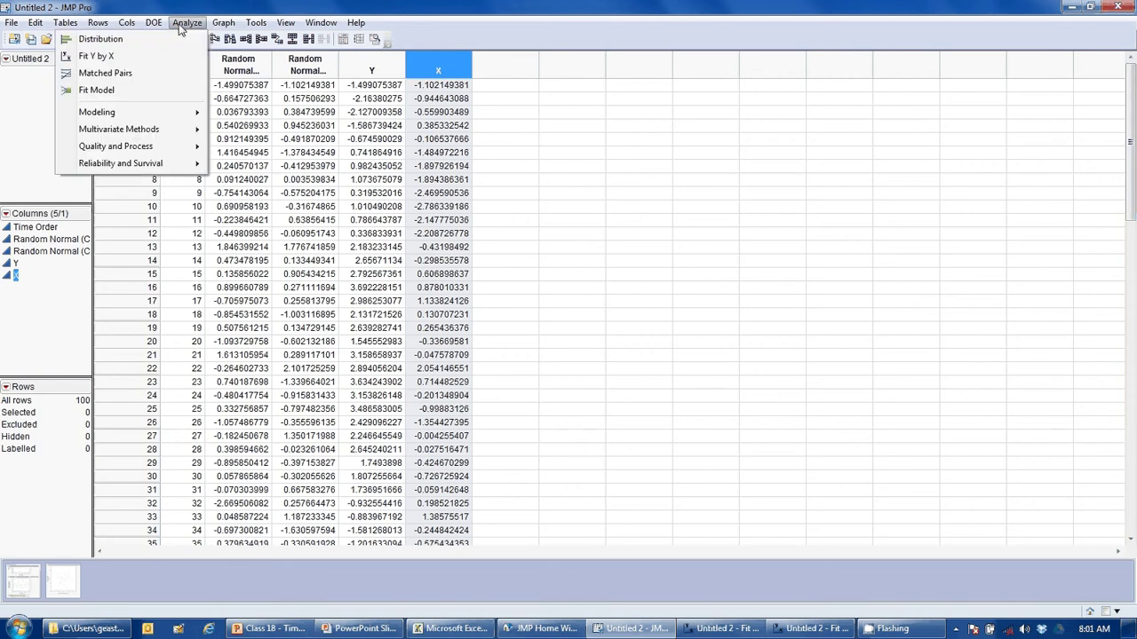
click(120, 90)
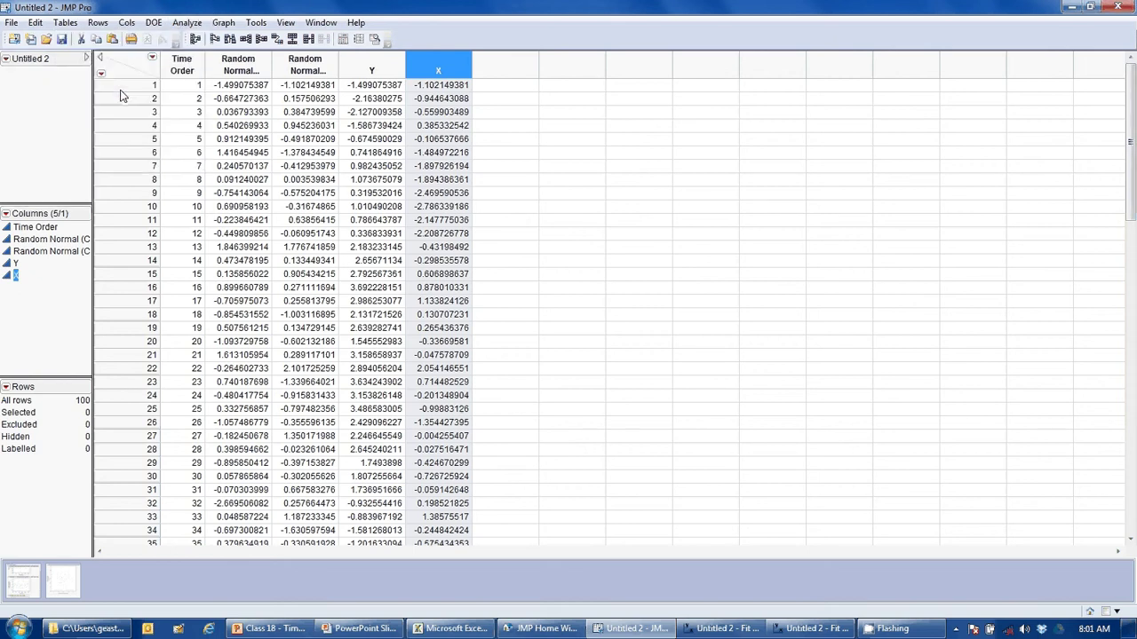
click(206, 185)
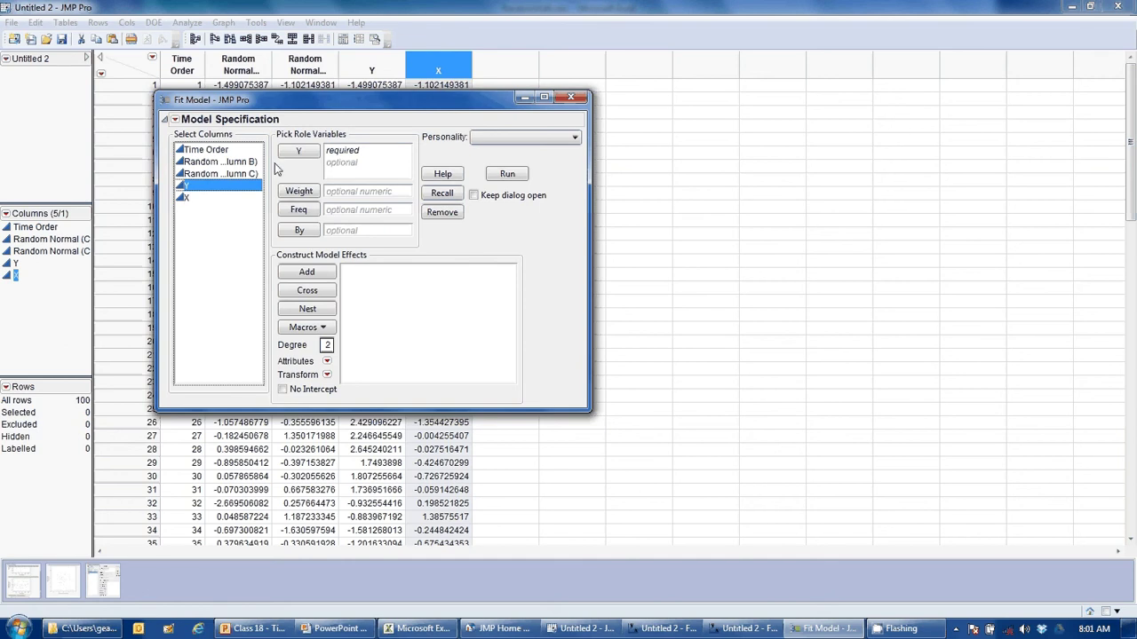
click(298, 151)
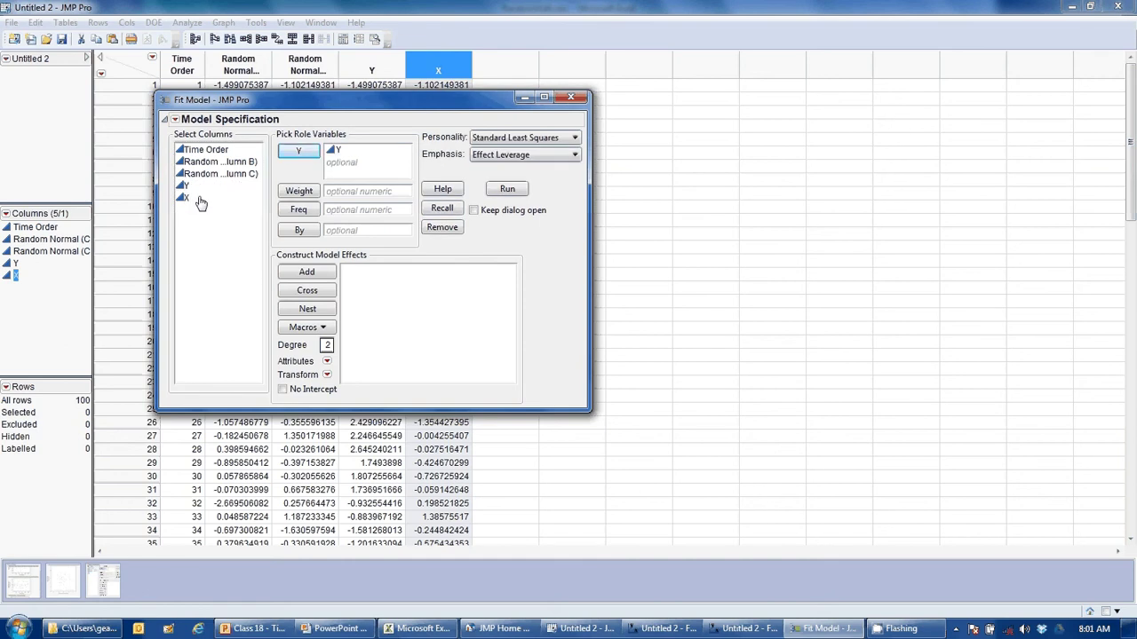
click(197, 198)
click(305, 274)
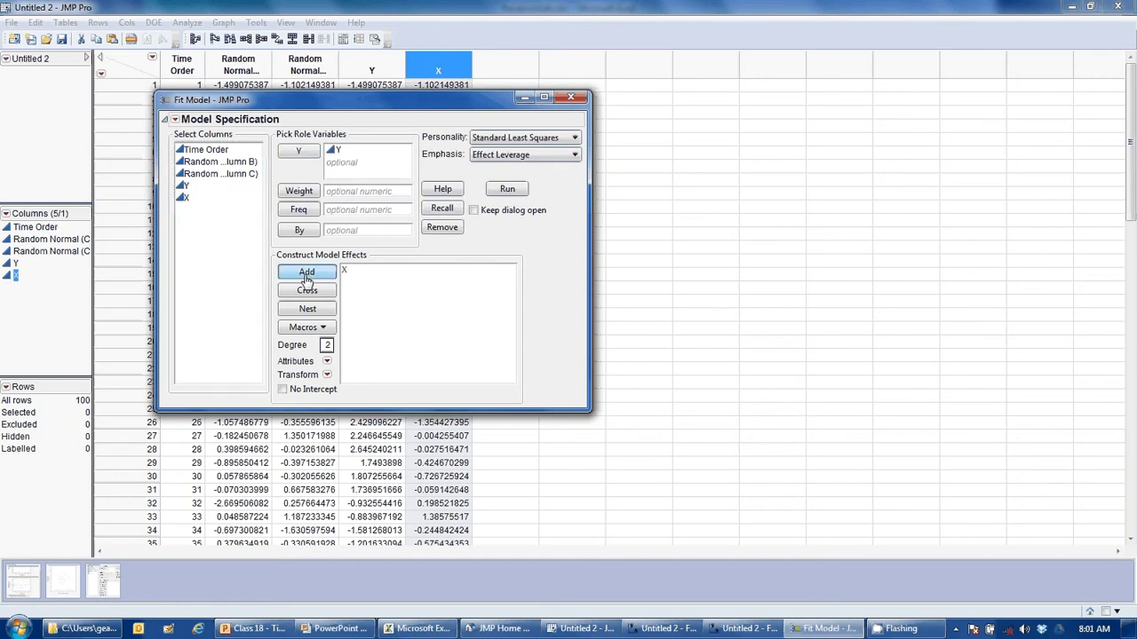
click(520, 157)
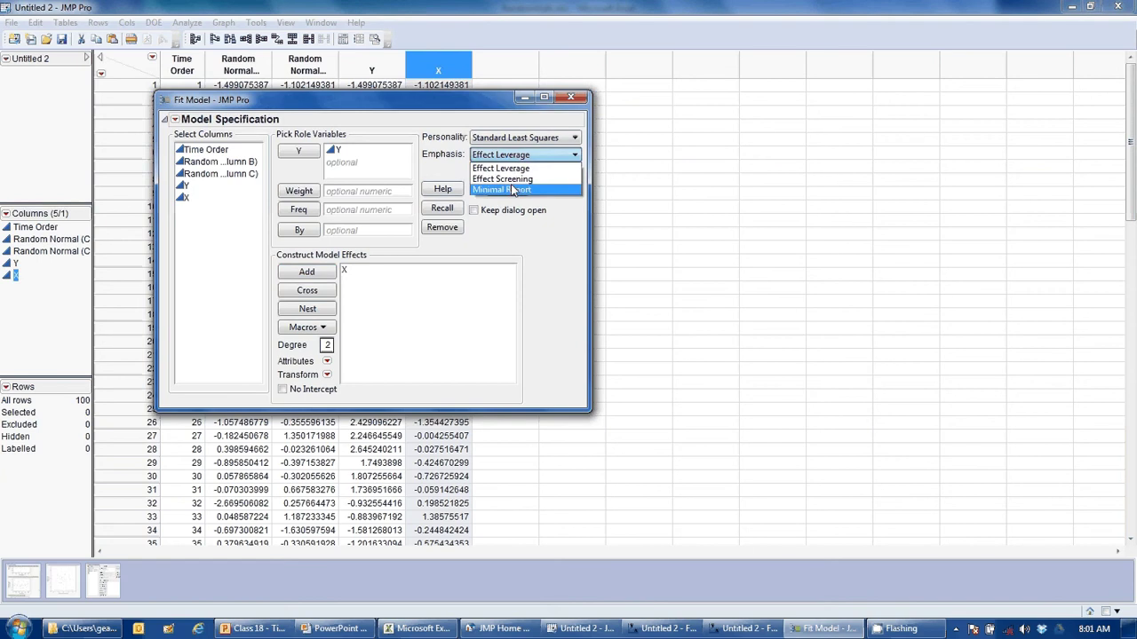
click(511, 189)
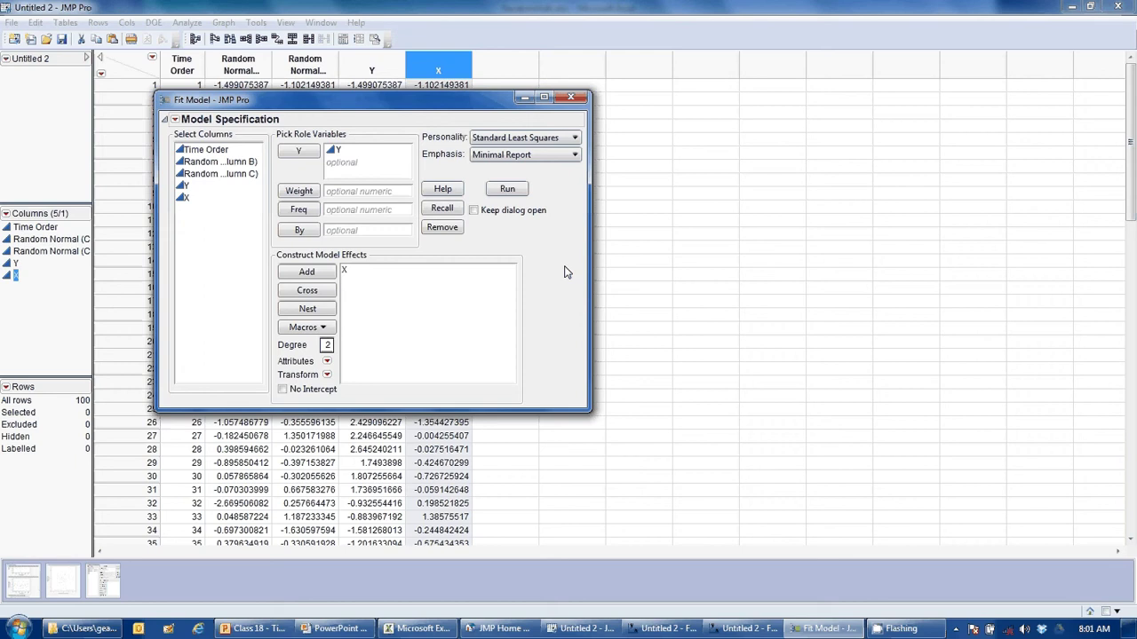
click(507, 191)
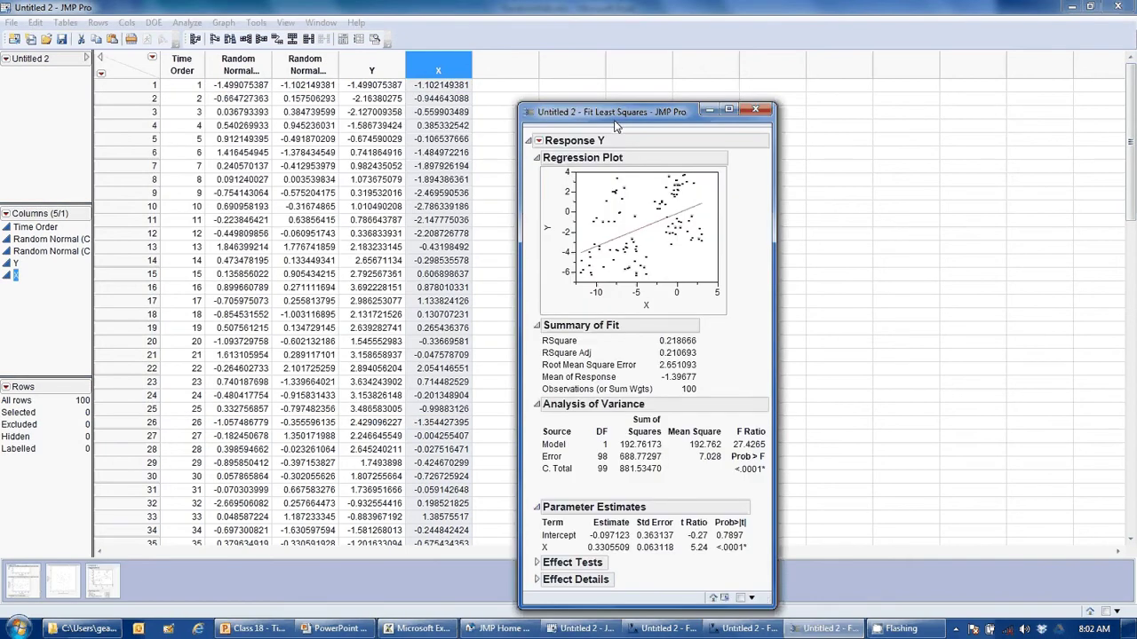
- Move the Fit Least Squares report to the top-left and enlarge it to show RSquare 0.218666
drag(616, 126, 406, 32)
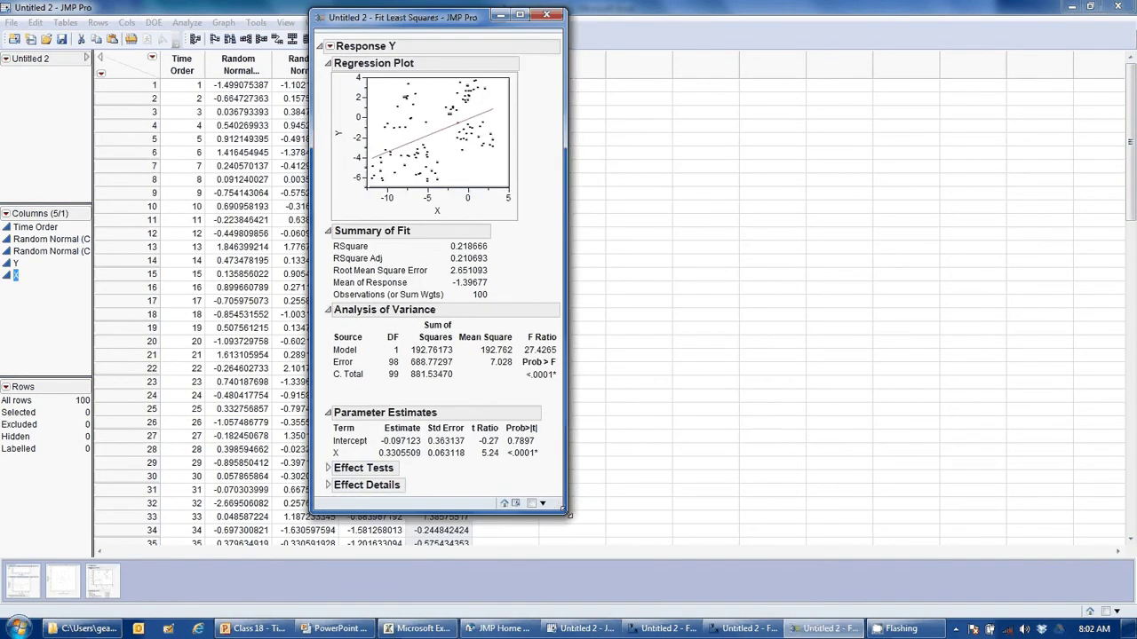
drag(568, 514, 593, 552)
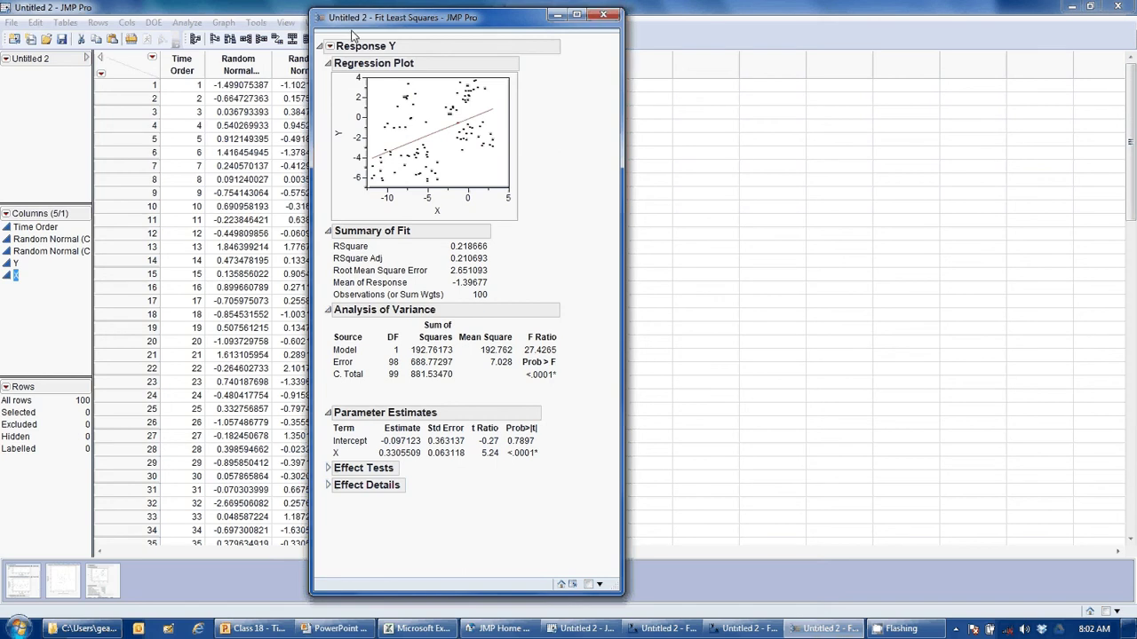
- Save Predicted Values and Studentized Residuals from Response Y, then minimize the report
click(331, 47)
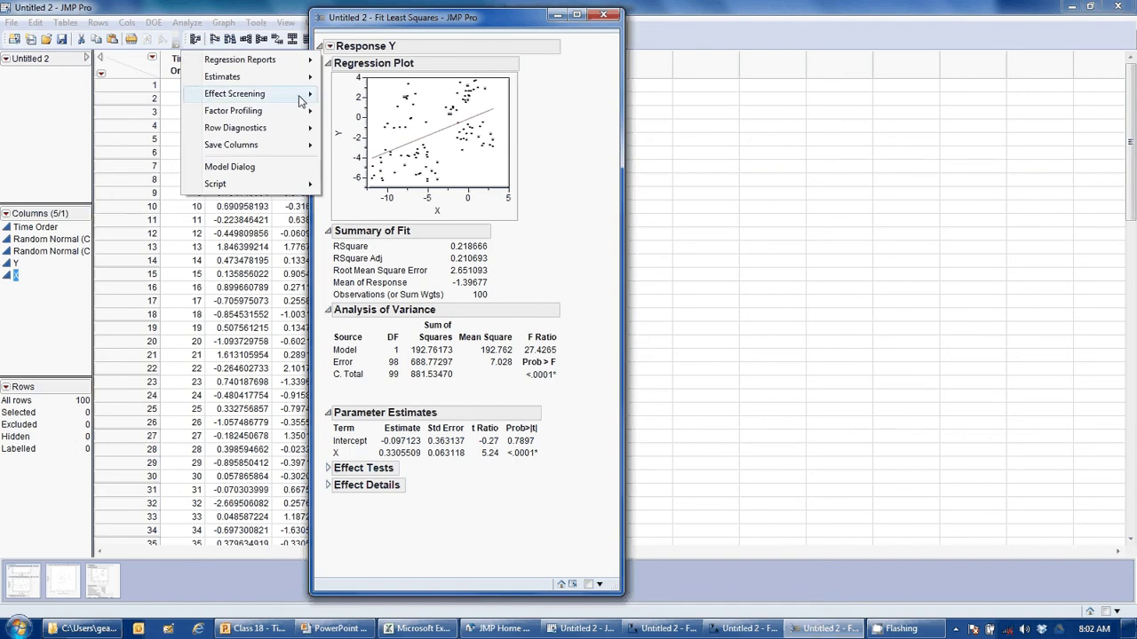
mouse_move(276, 151)
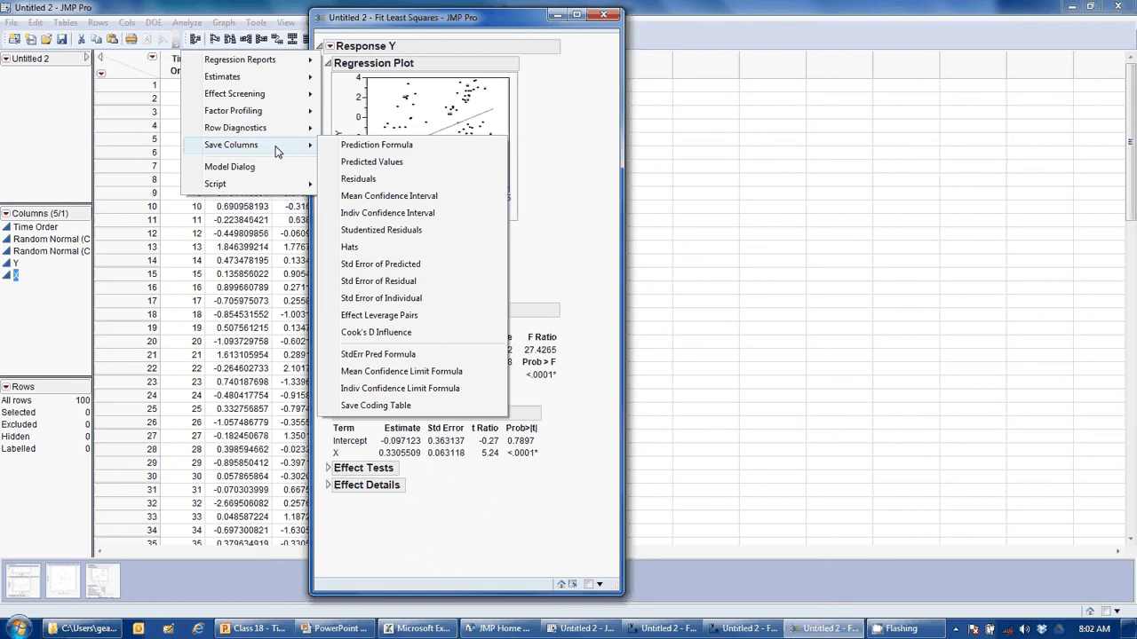
click(371, 162)
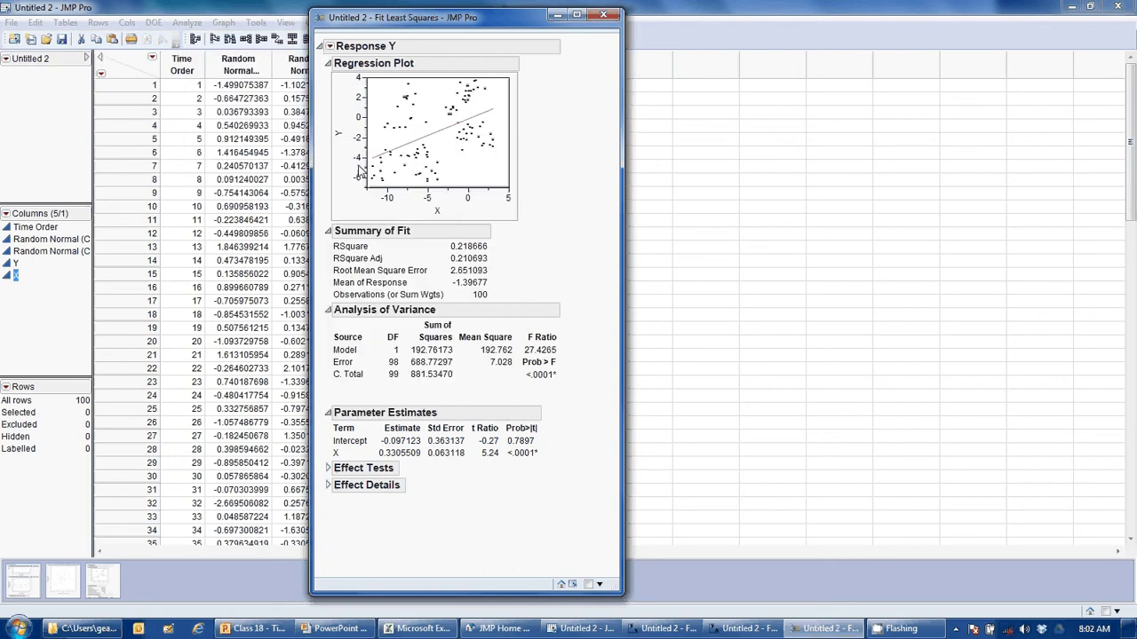
click(330, 45)
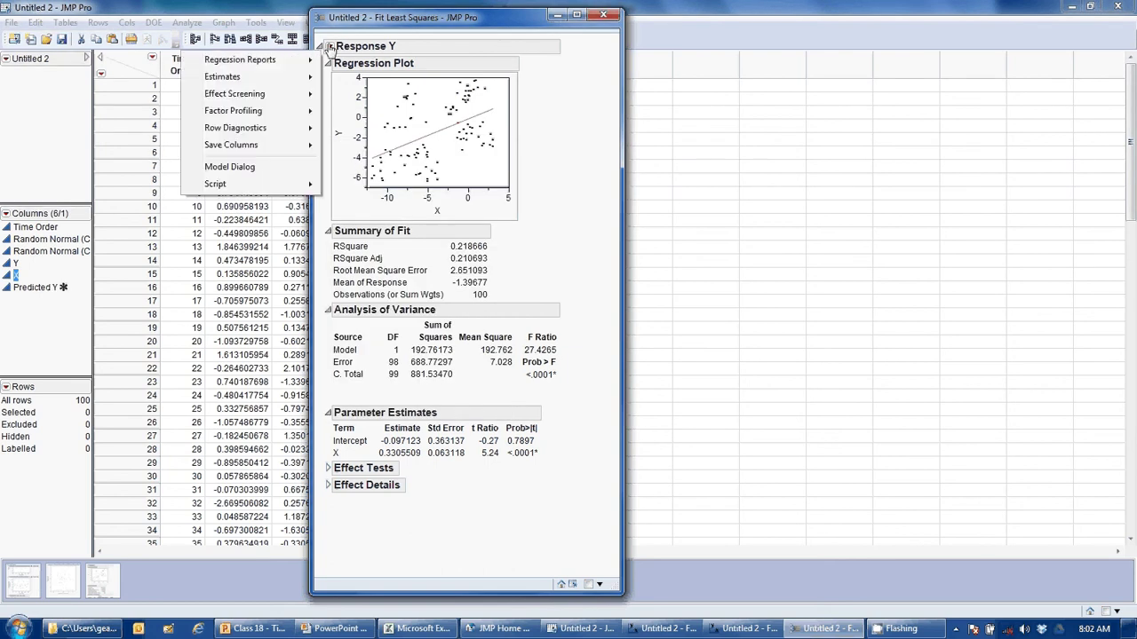
mouse_move(265, 152)
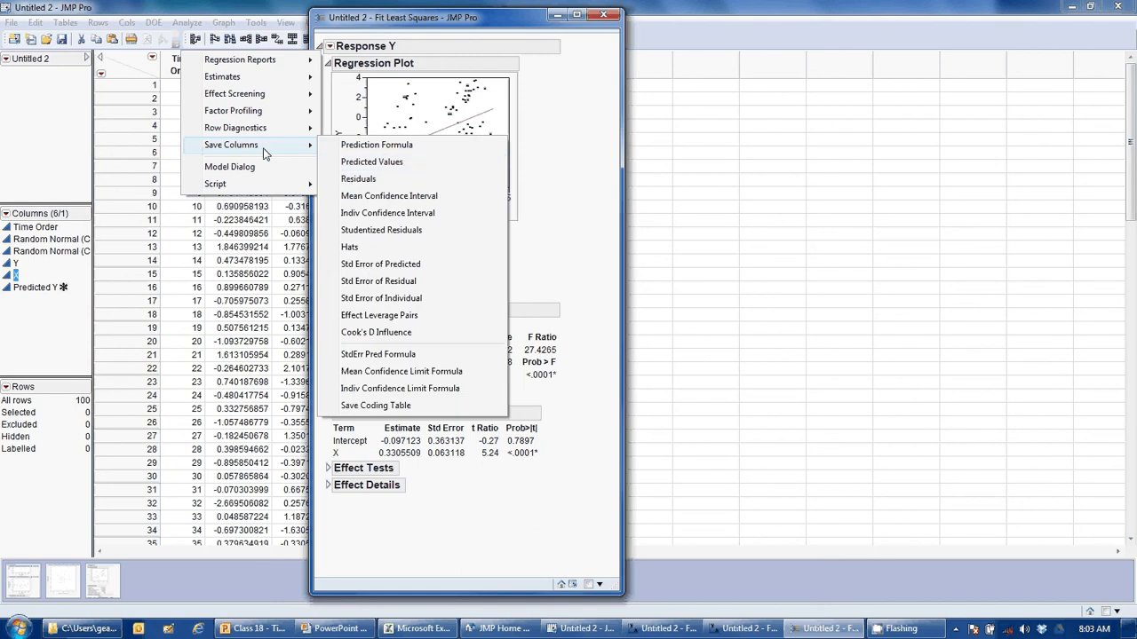
click(353, 229)
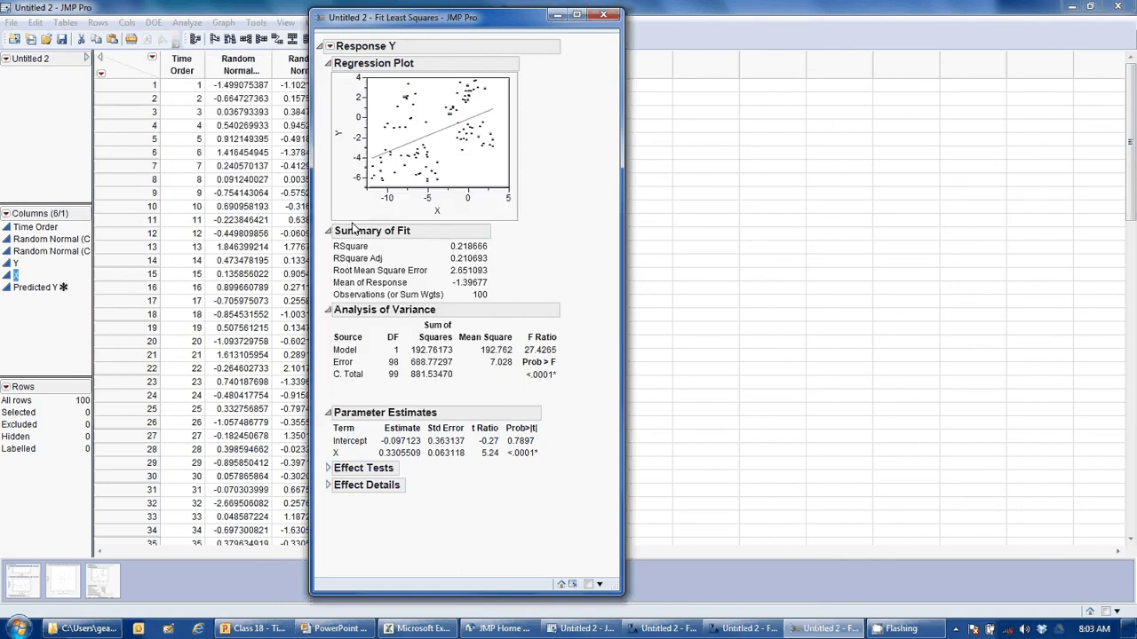
click(557, 16)
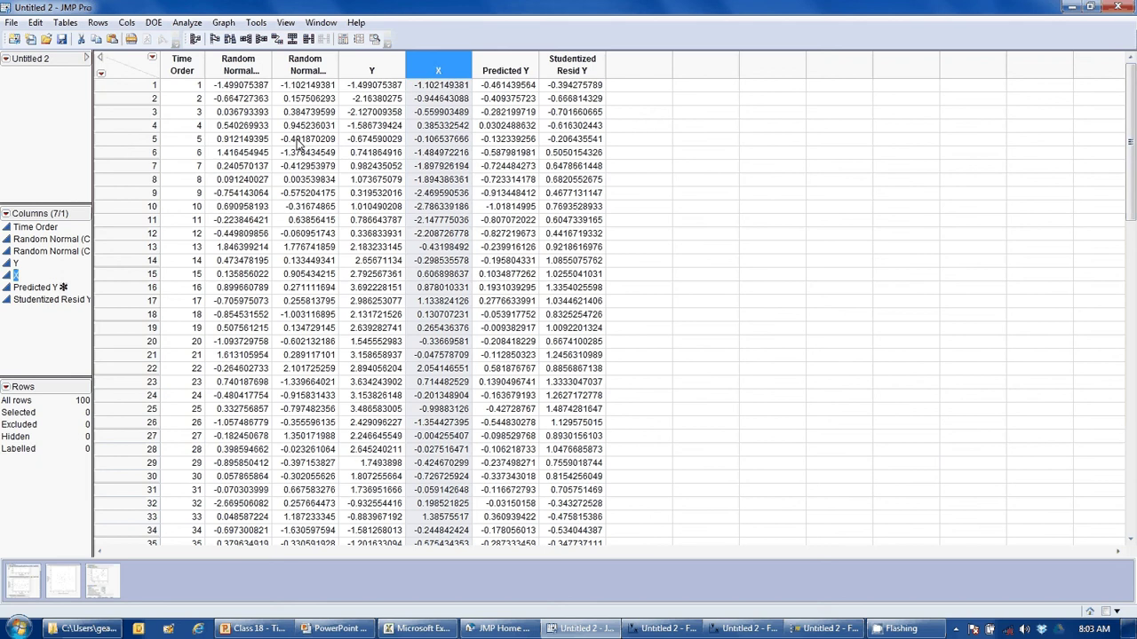
- Run Fit Y by X with Studentized Resid Y as response and X, Predicted Y, Time Order as factors
click(190, 24)
click(164, 62)
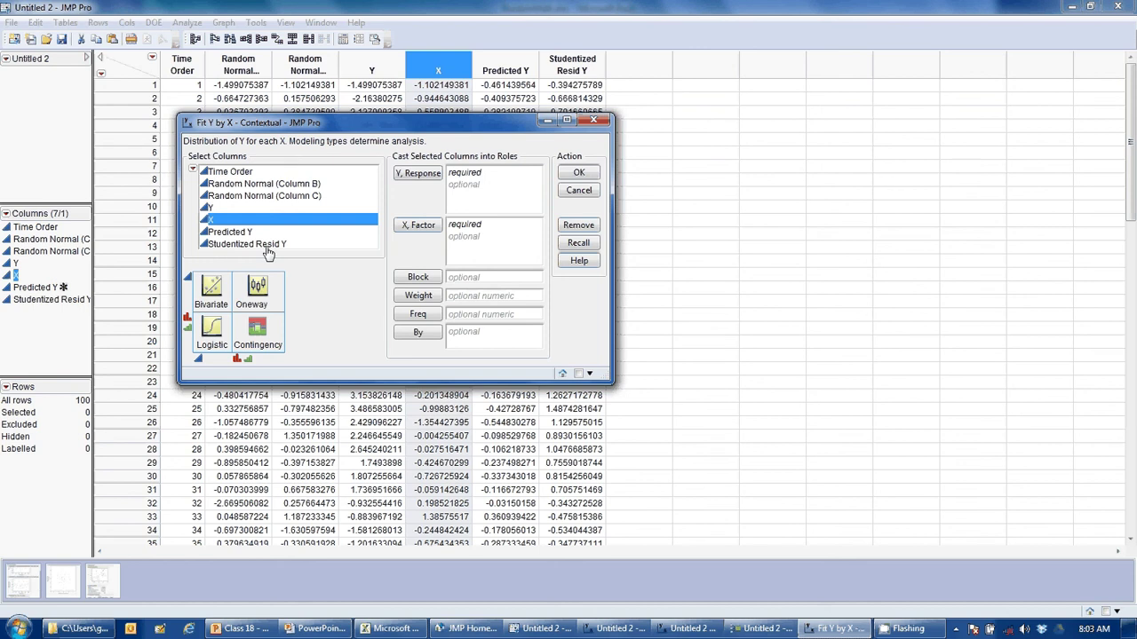
click(267, 246)
click(417, 175)
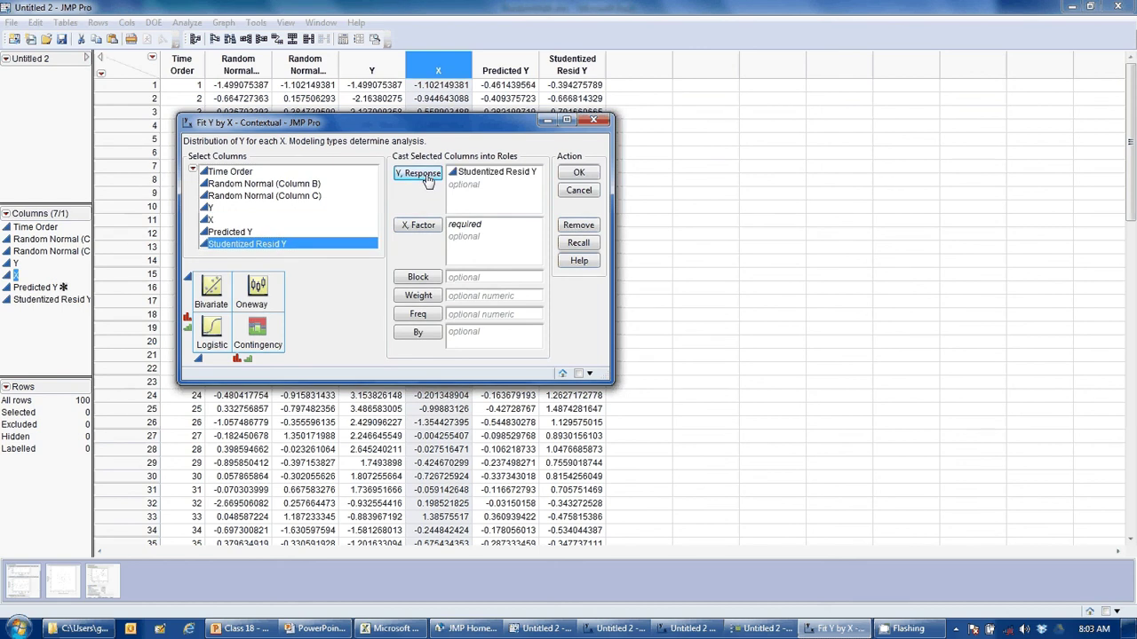
click(214, 220)
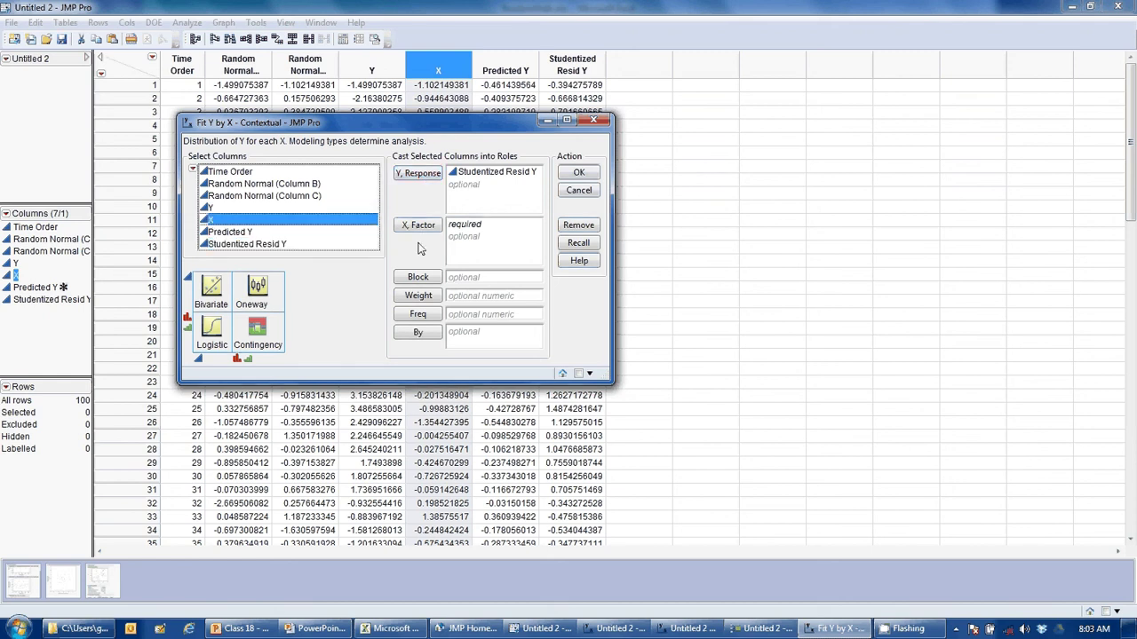
click(418, 225)
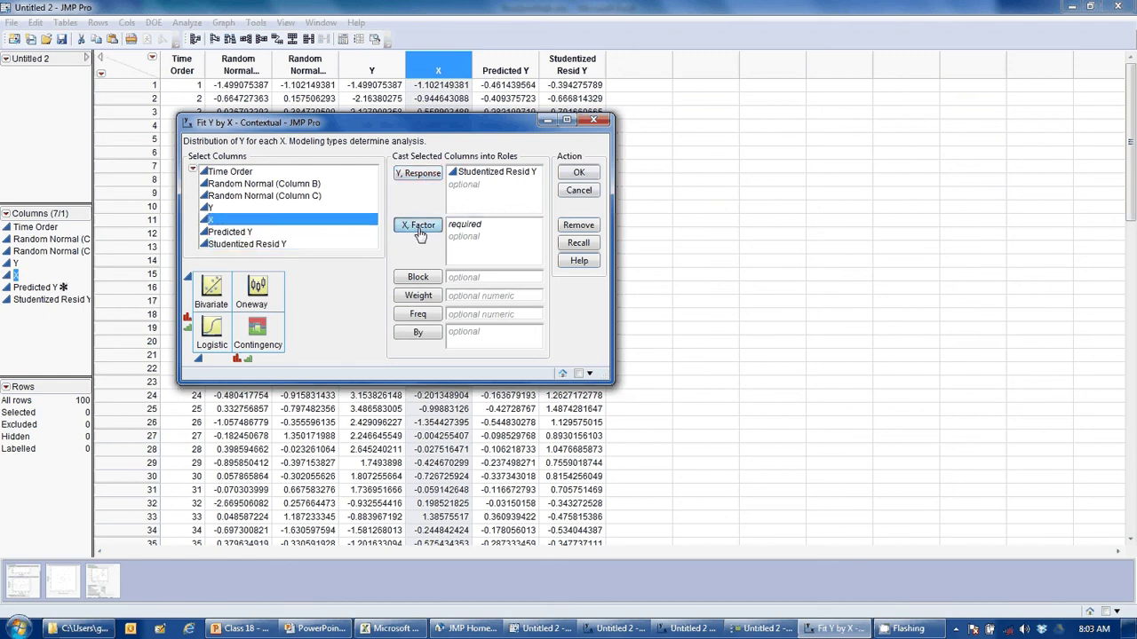
click(238, 233)
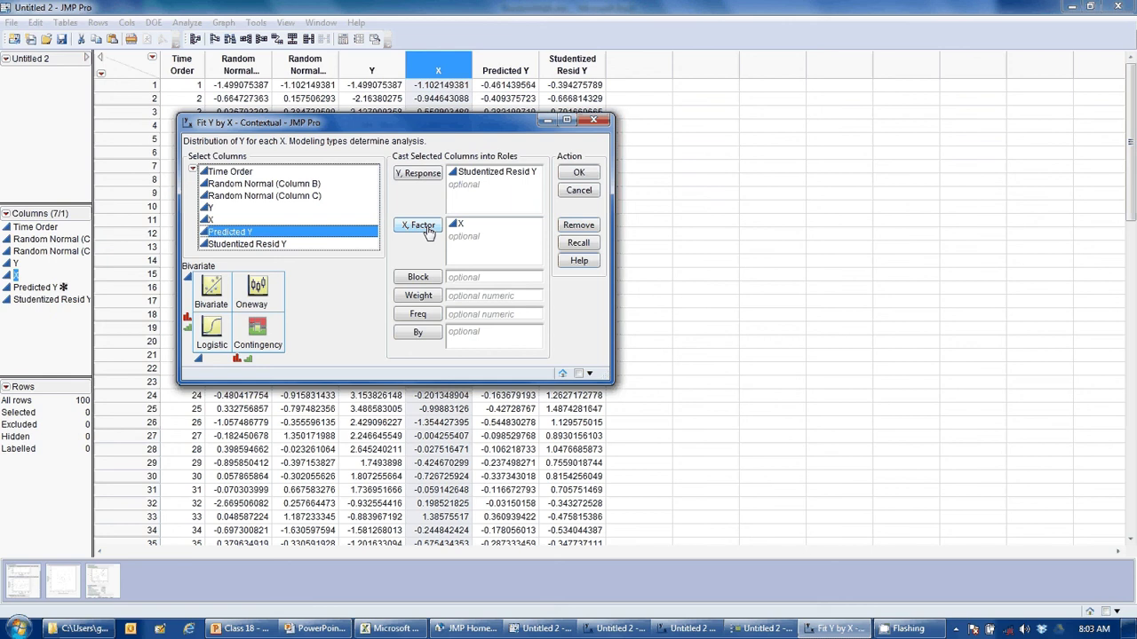
click(417, 226)
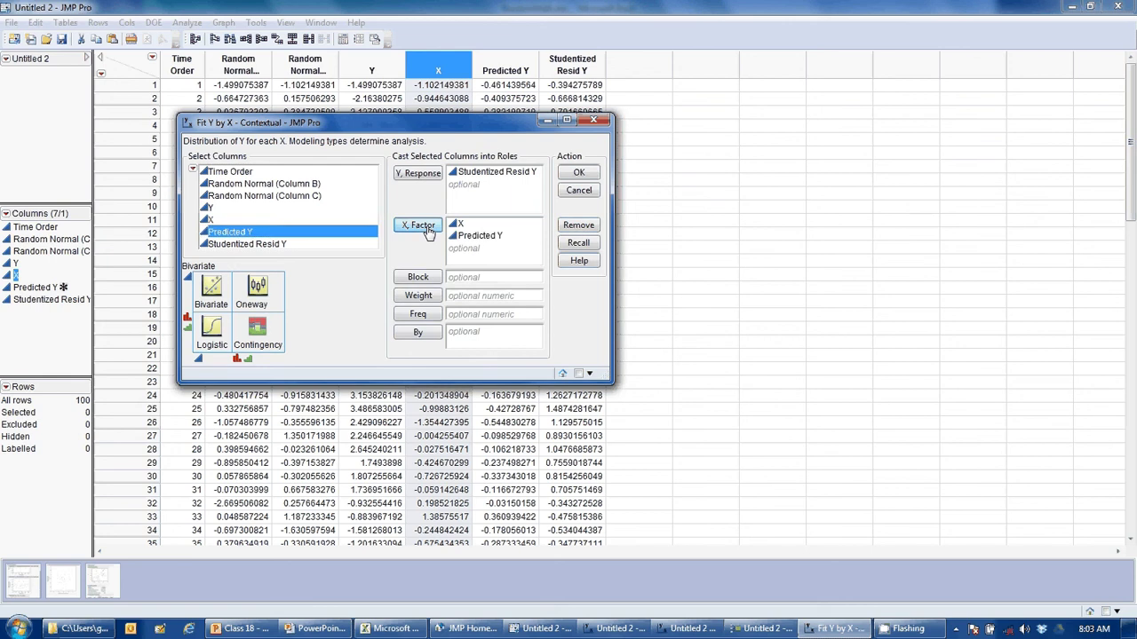
click(241, 173)
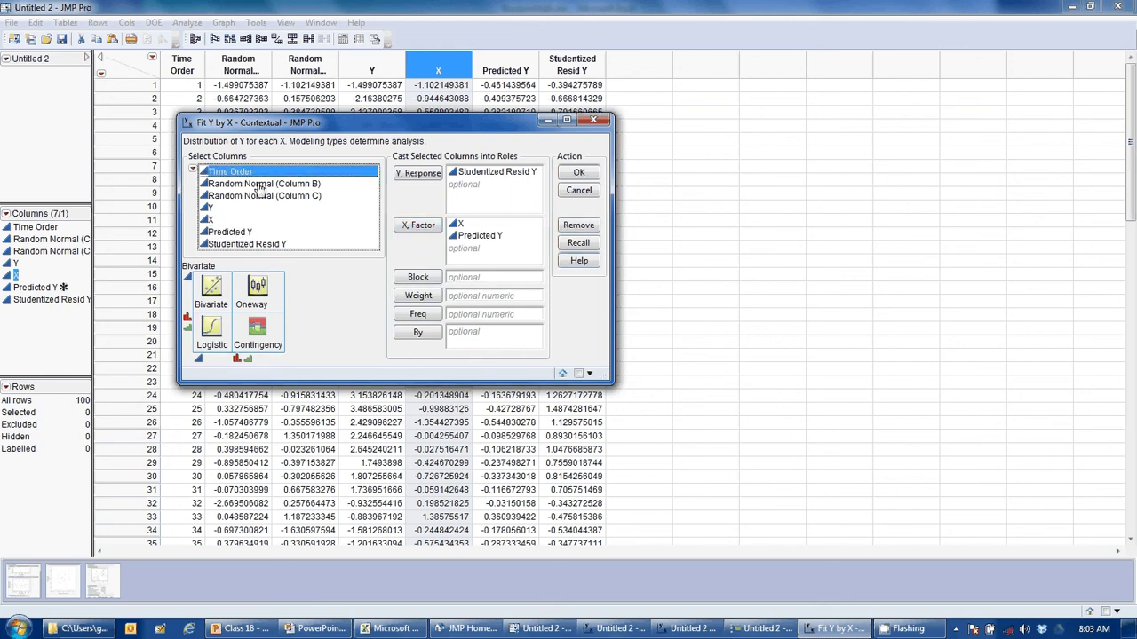
click(421, 227)
click(574, 175)
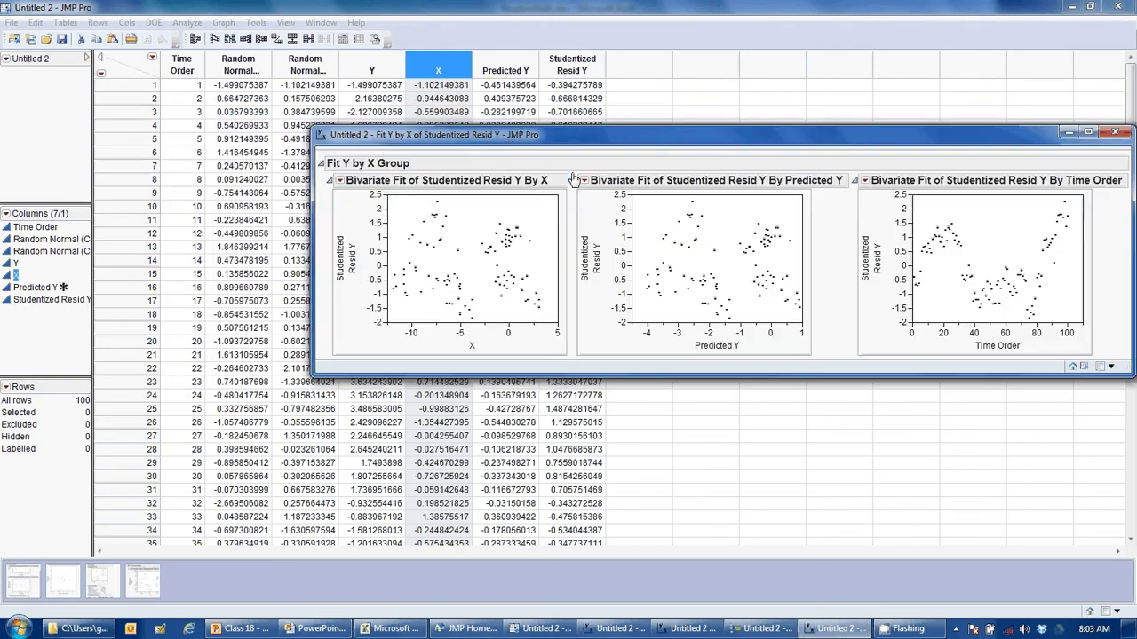
- Stack the three residual plots vertically by unchecking Horizontal, and shift the window left
right_click(510, 165)
click(441, 202)
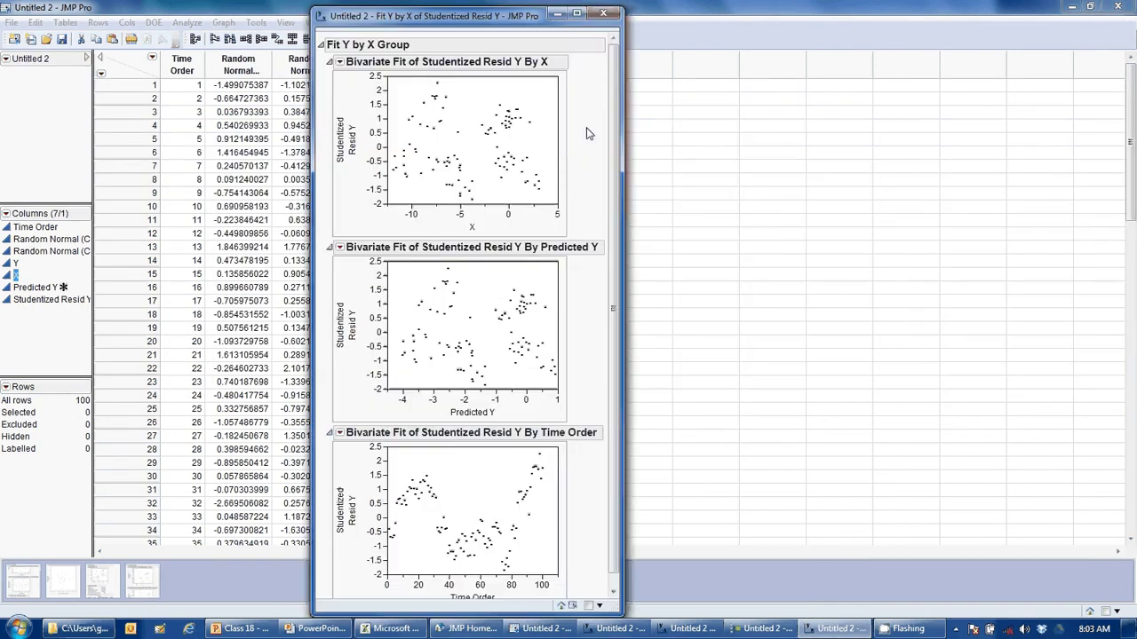
drag(506, 12, 325, 14)
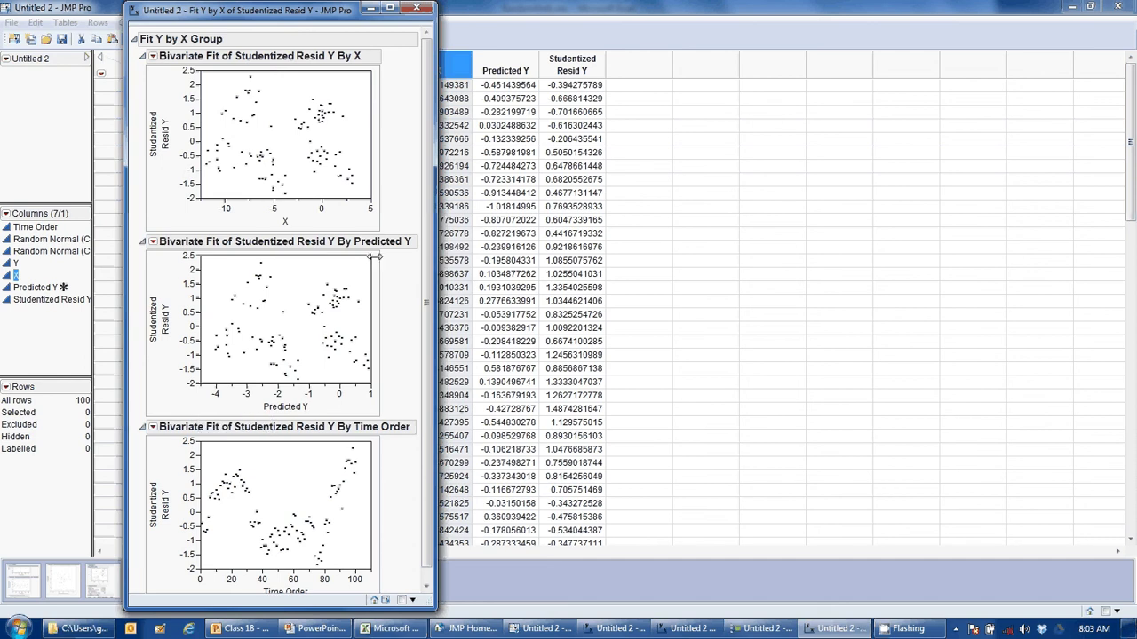
- Review the wavy Time Order residual pattern, then return to the Y-on-X Fit Least Squares report
scroll(429, 282, down, 2)
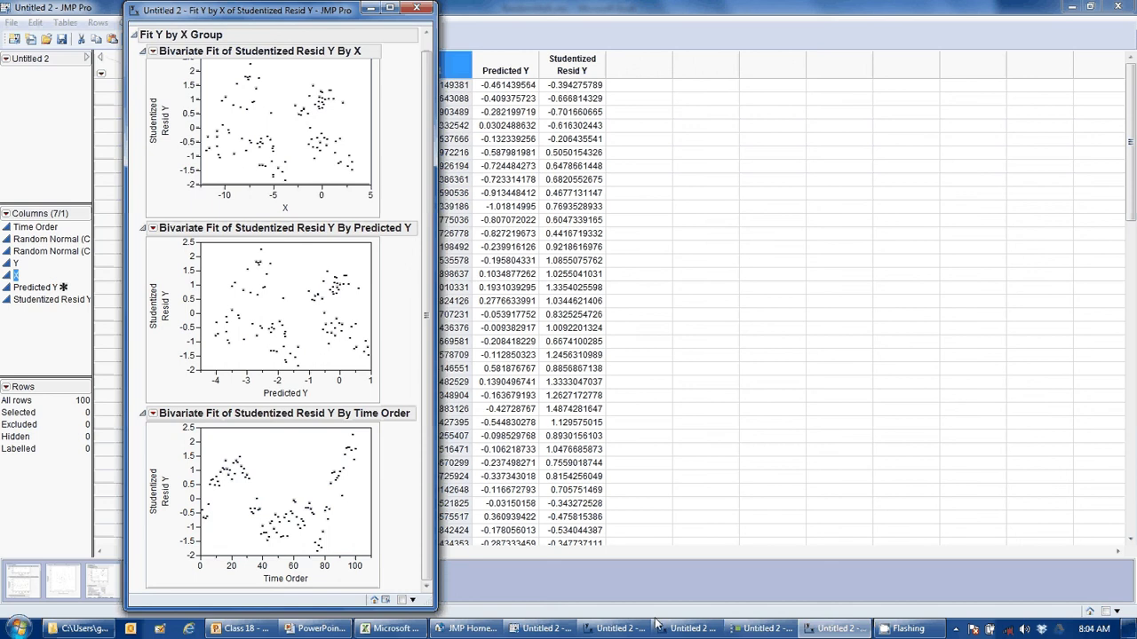
click(817, 629)
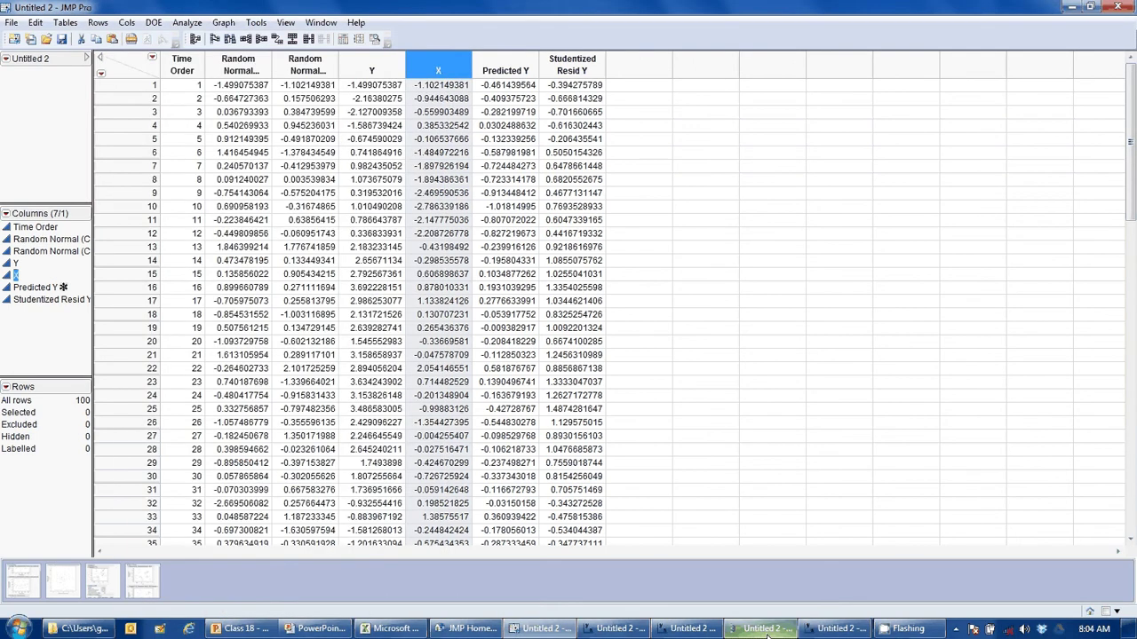
click(761, 629)
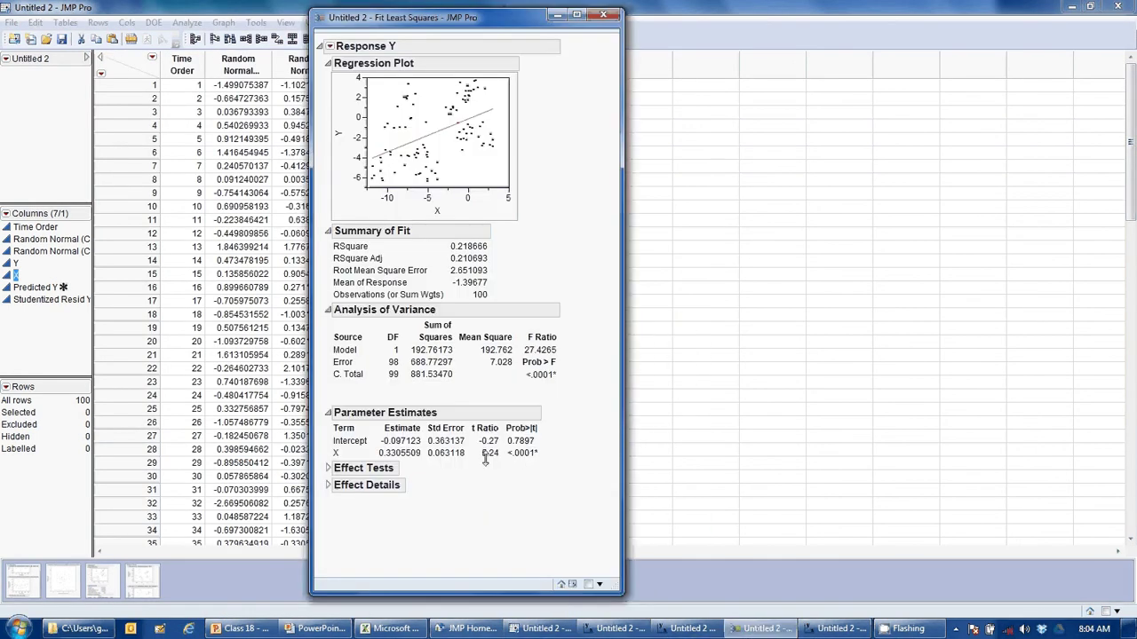